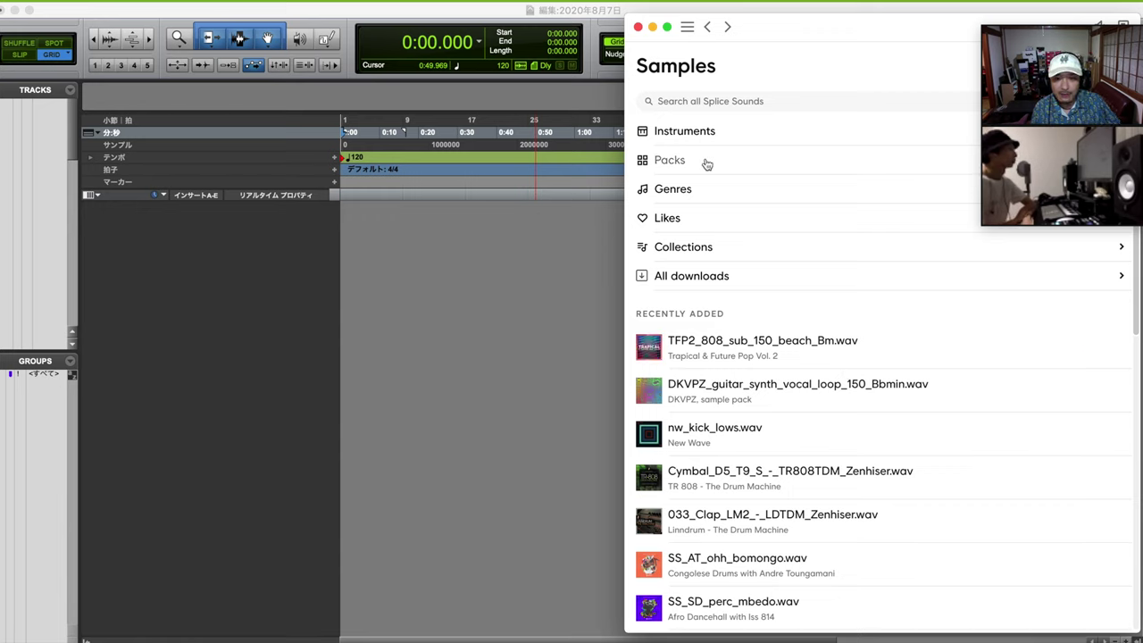
Browse the list of sample genres in the Splice library
click(704, 195)
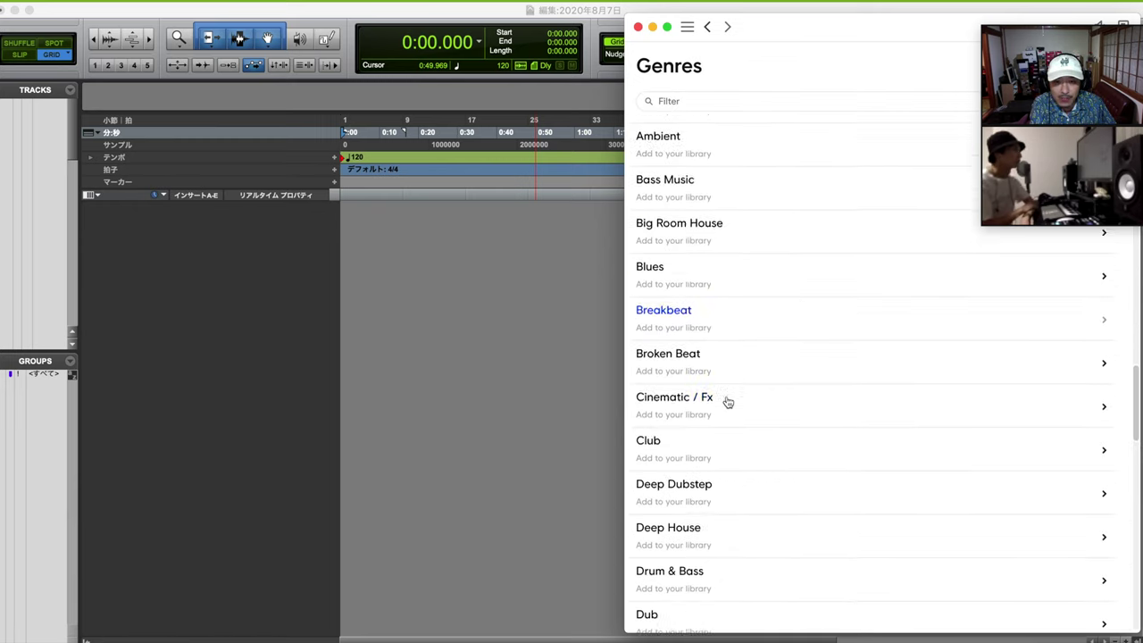
scroll(727, 401, down, 10)
scroll(749, 301, up, 15)
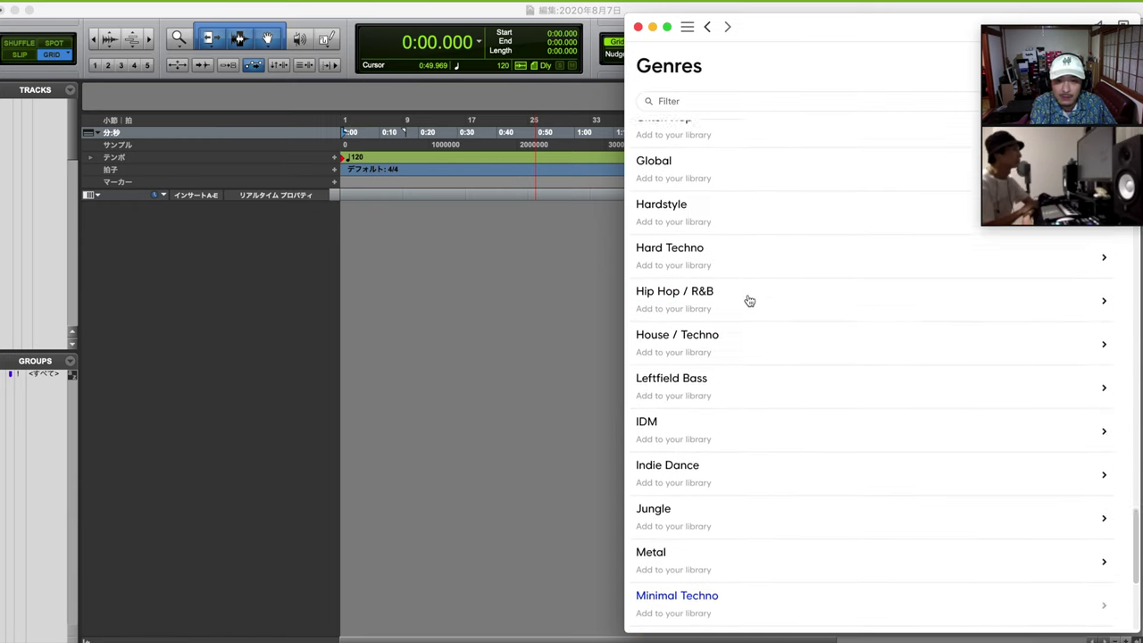
scroll(749, 301, up, 3)
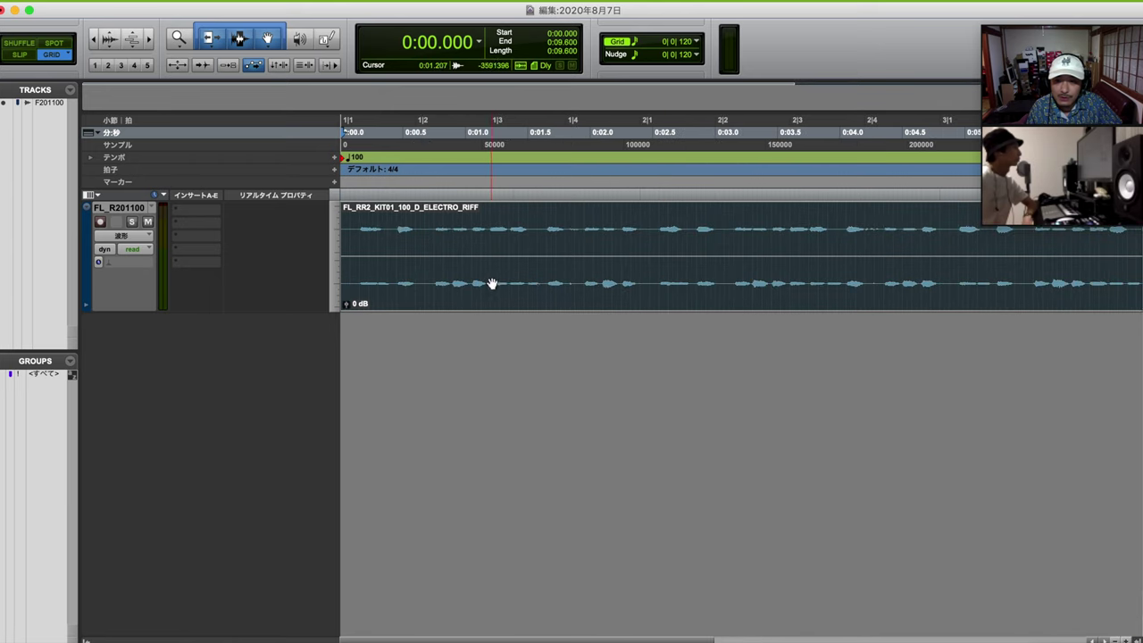
Play the imported electro riff, switch to Splice, and audition SS_SL_kick_close_thud.wav among the drum instrument samples
key(space)
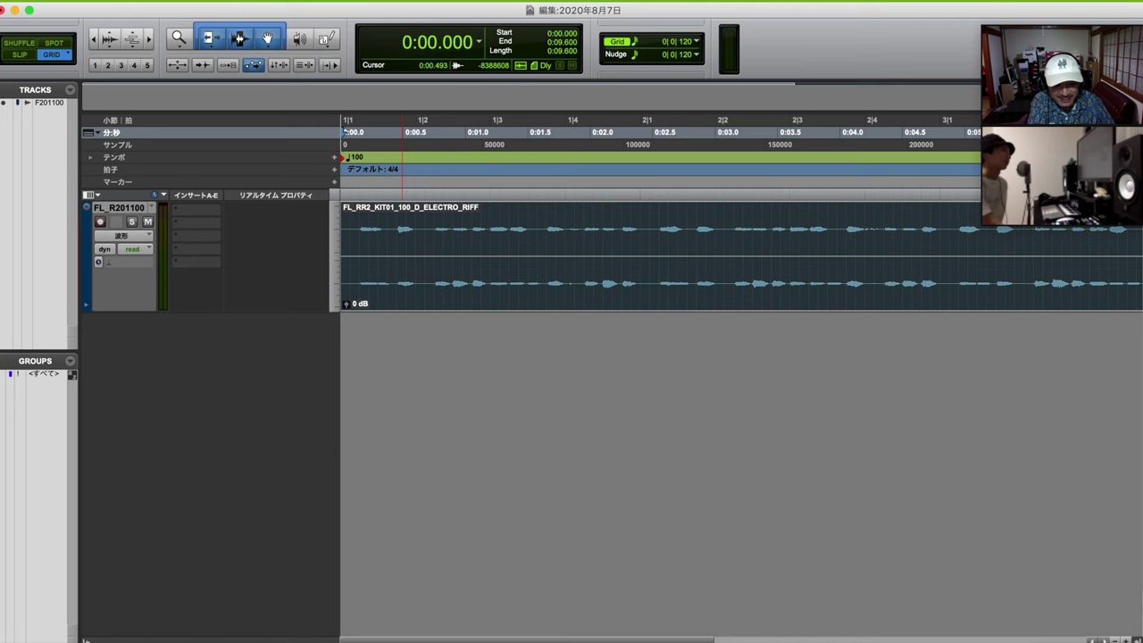
key(super+Tab)
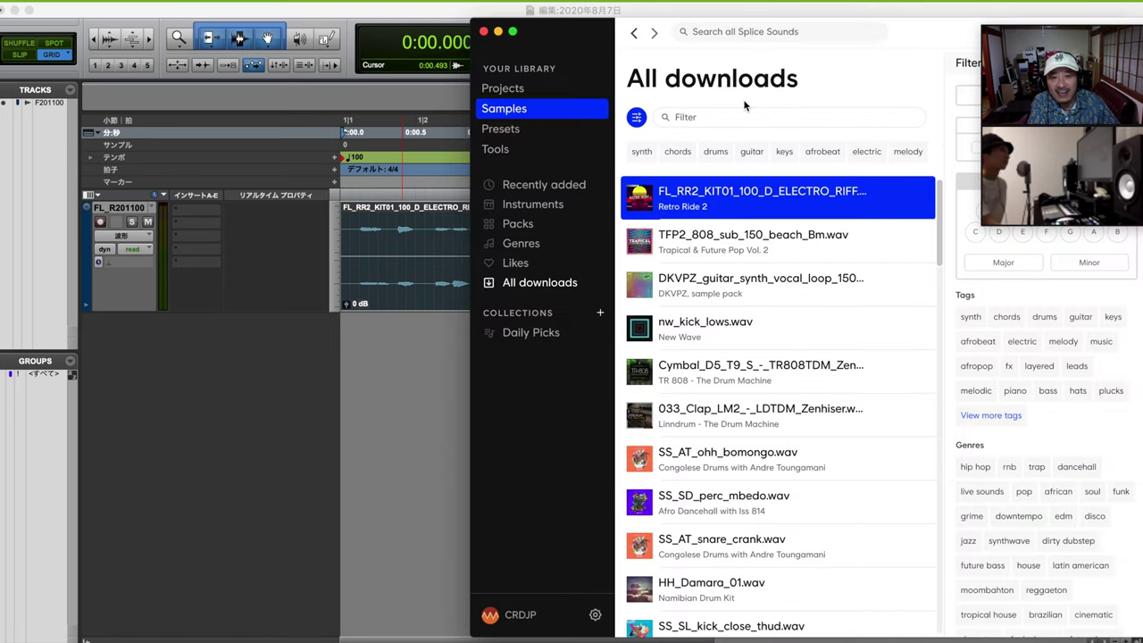
click(546, 211)
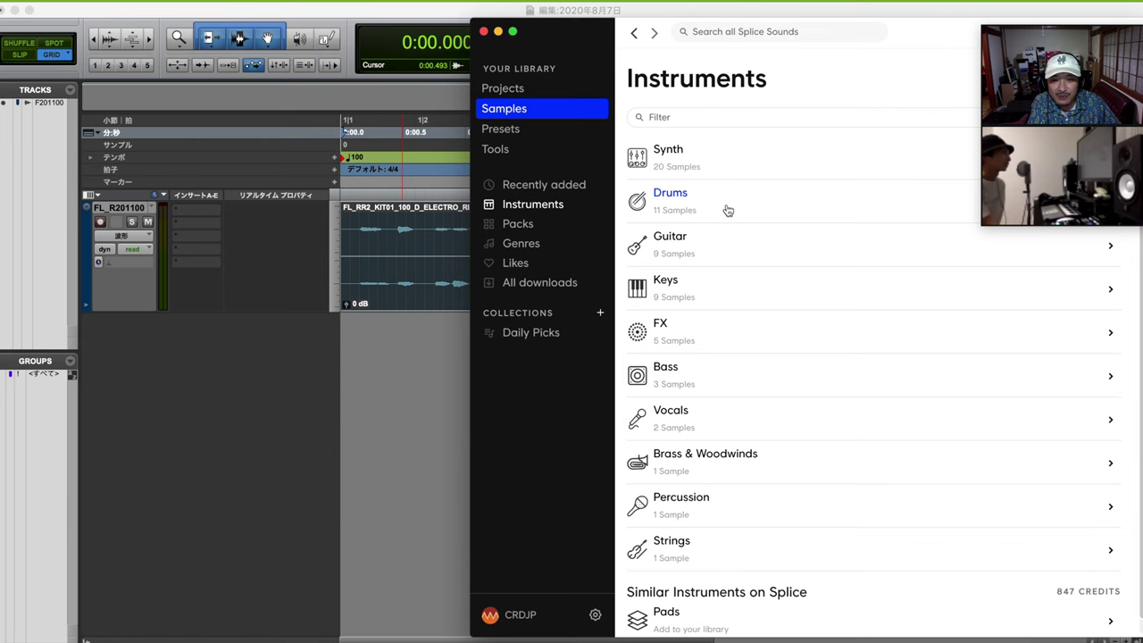
click(728, 210)
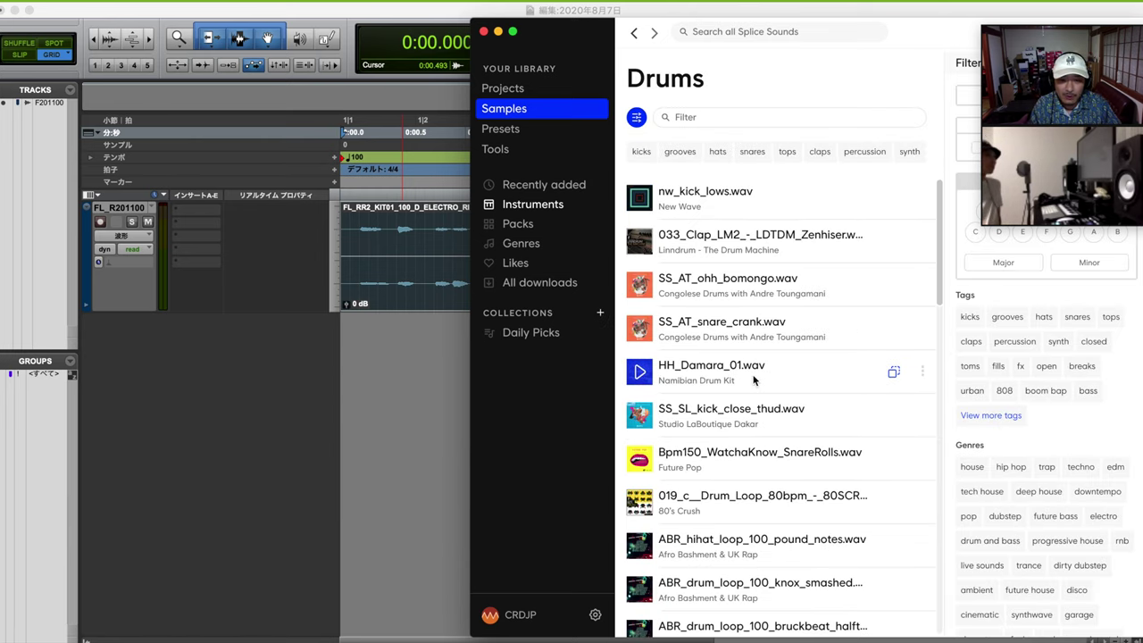
click(639, 416)
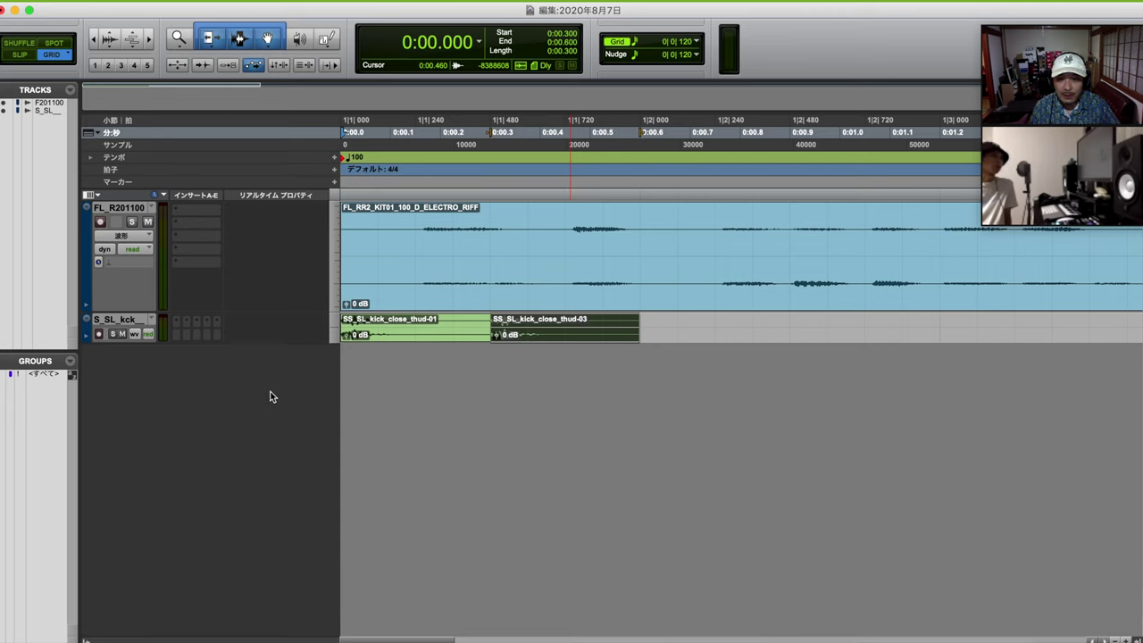
click(396, 329)
click(399, 334)
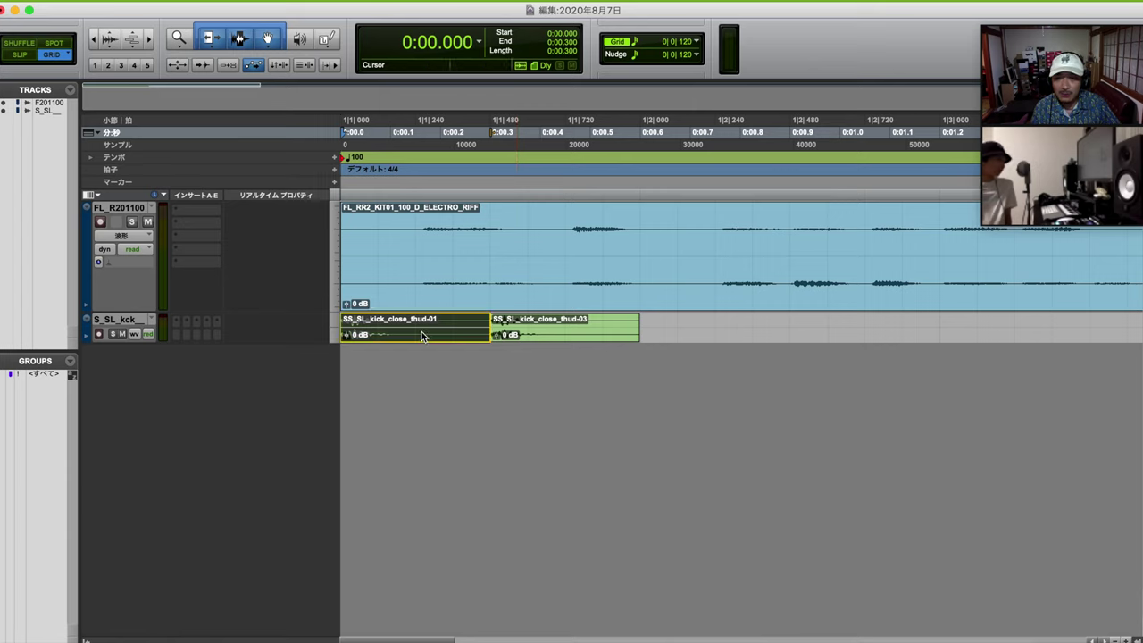
click(542, 343)
click(461, 344)
click(526, 339)
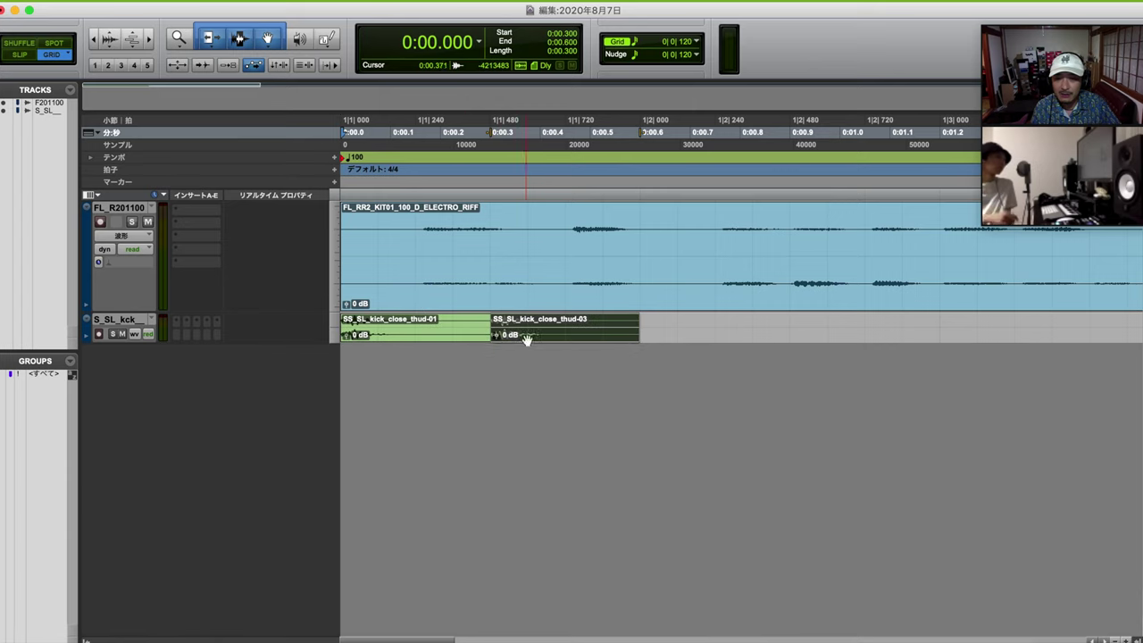
shift+click(467, 337)
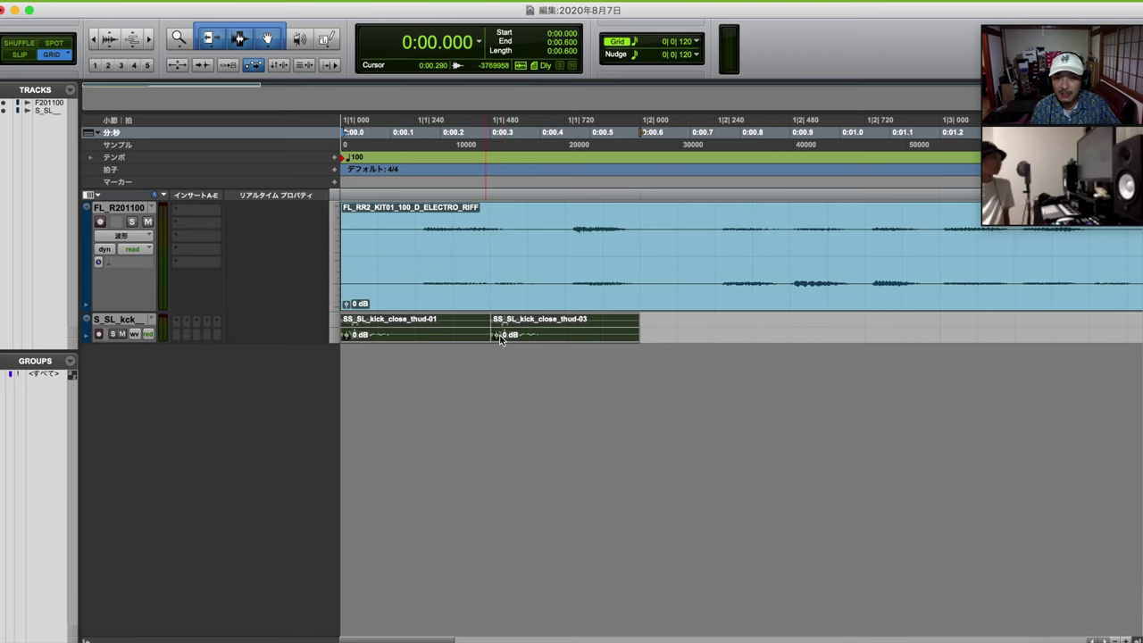
click(665, 336)
click(613, 339)
click(462, 334)
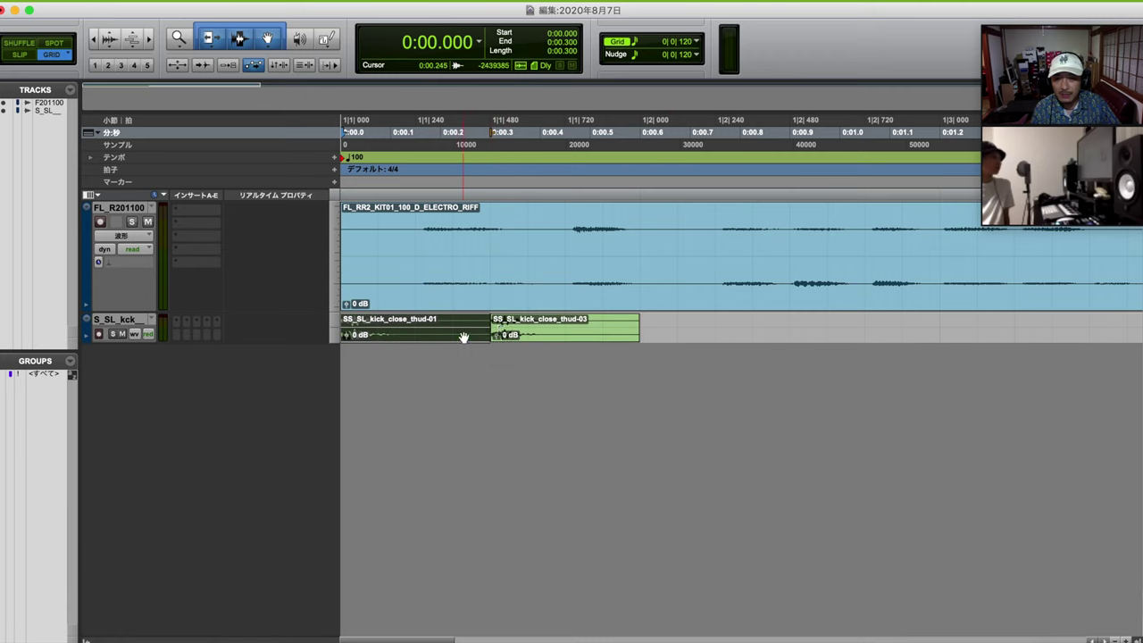
click(512, 334)
click(463, 333)
click(554, 334)
click(452, 333)
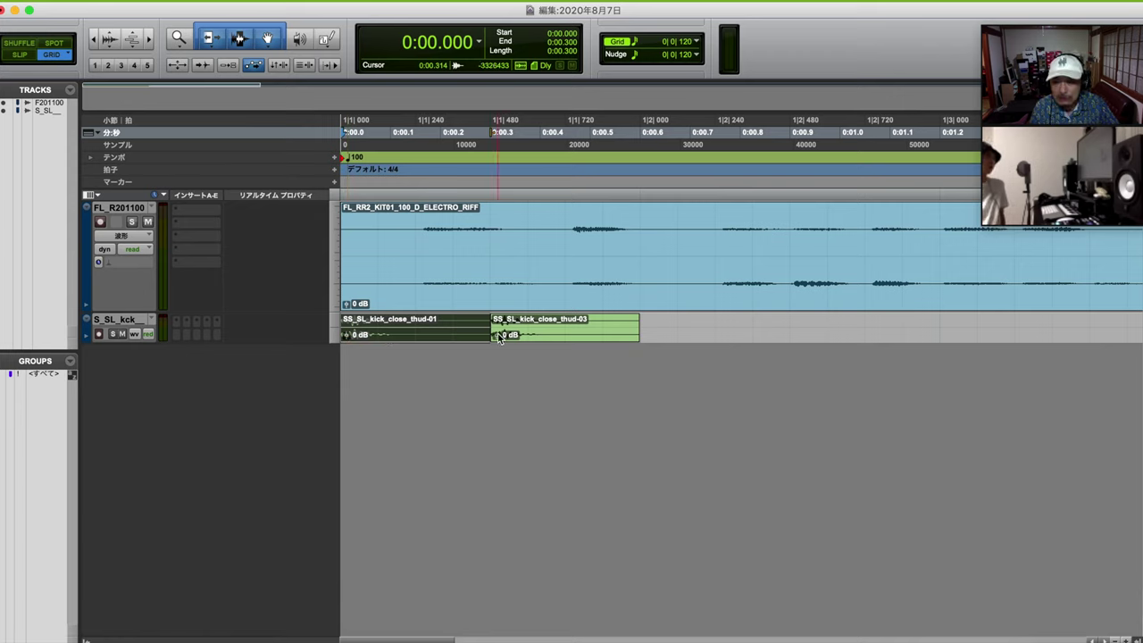
click(582, 341)
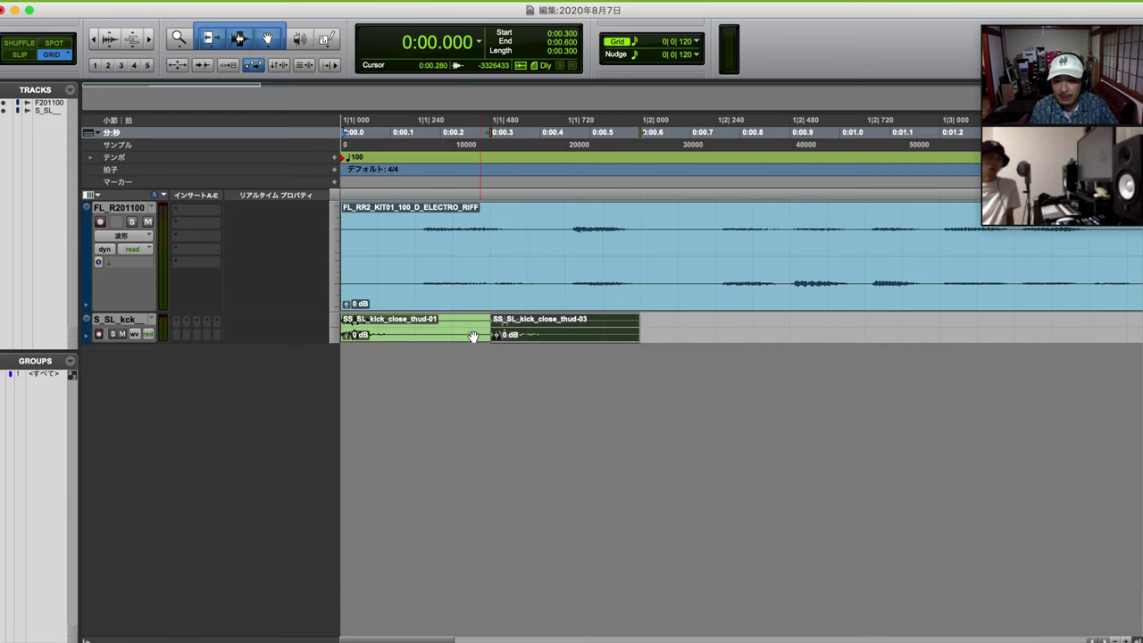
click(472, 337)
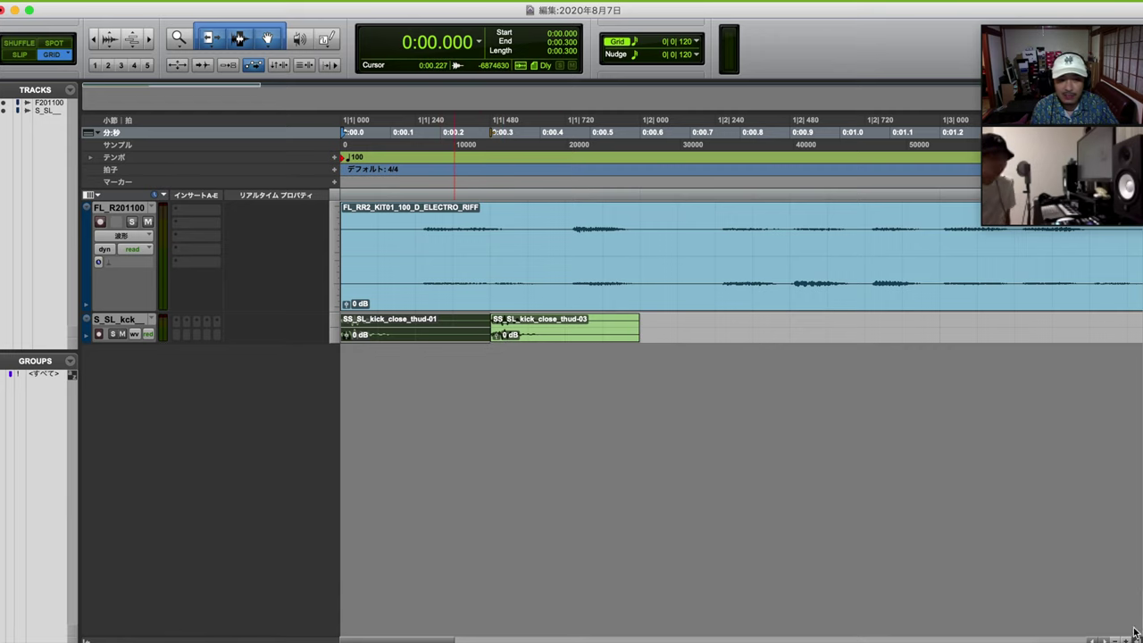
Increase the track heights, and try raising the second kick clip's gain to +15.0 dB before undoing that gain change
click(1094, 638)
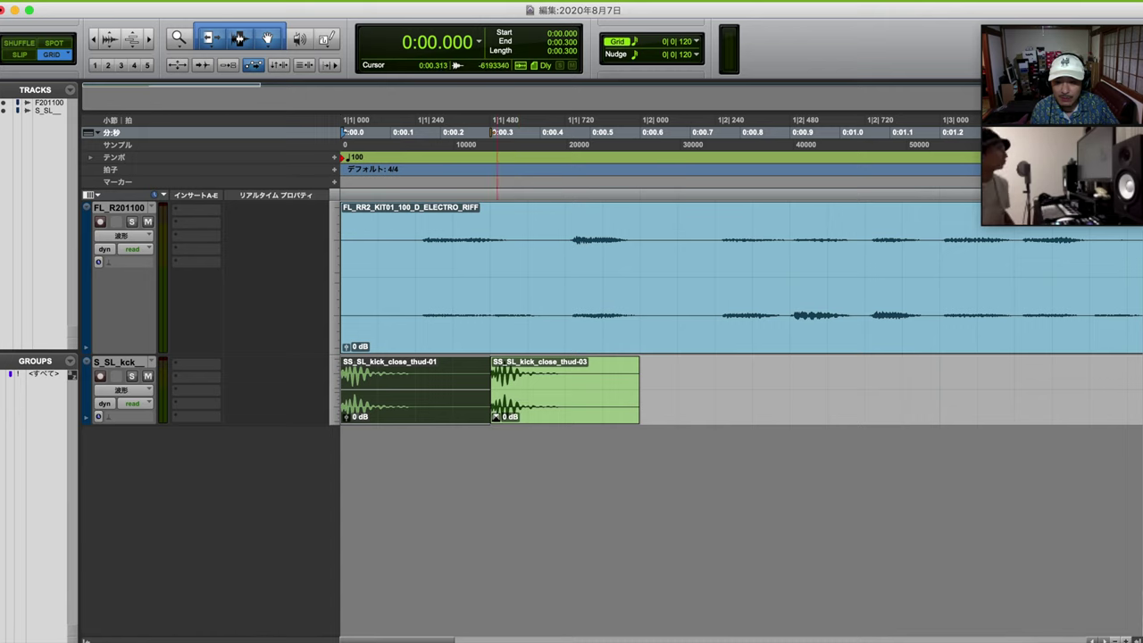
drag(496, 416, 472, 393)
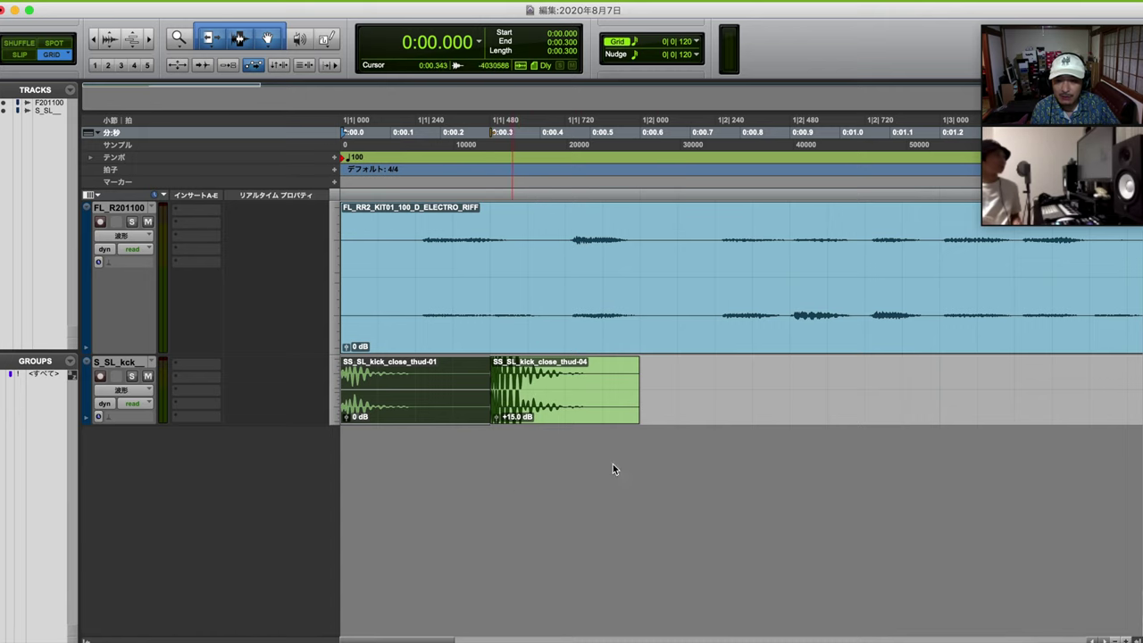
key(super+z)
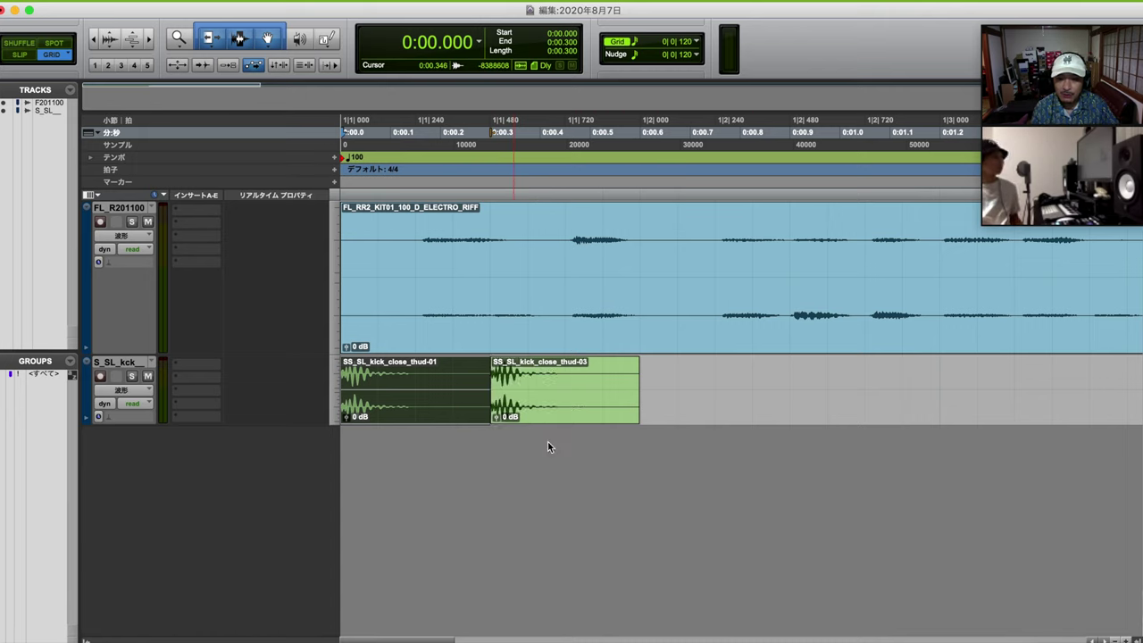
Duplicate the second kick clip directly after itself and undo the duplication
click(558, 414)
click(463, 410)
click(615, 422)
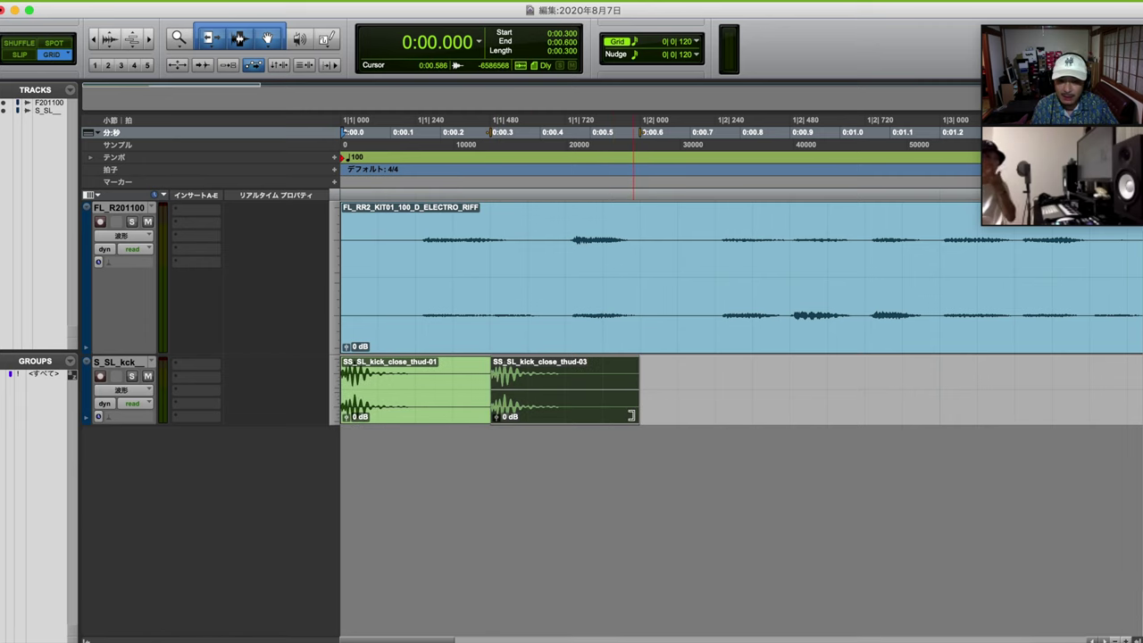
key(super+d)
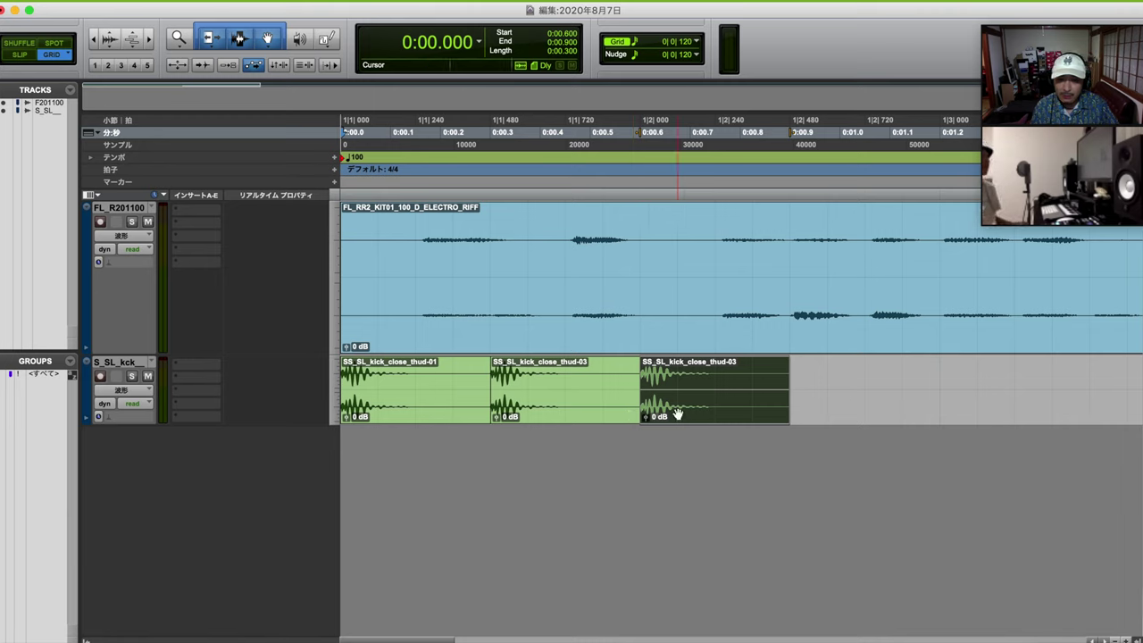
key(super+z)
Play the electro riff together with the two kick clips from the start of the session
key(space)
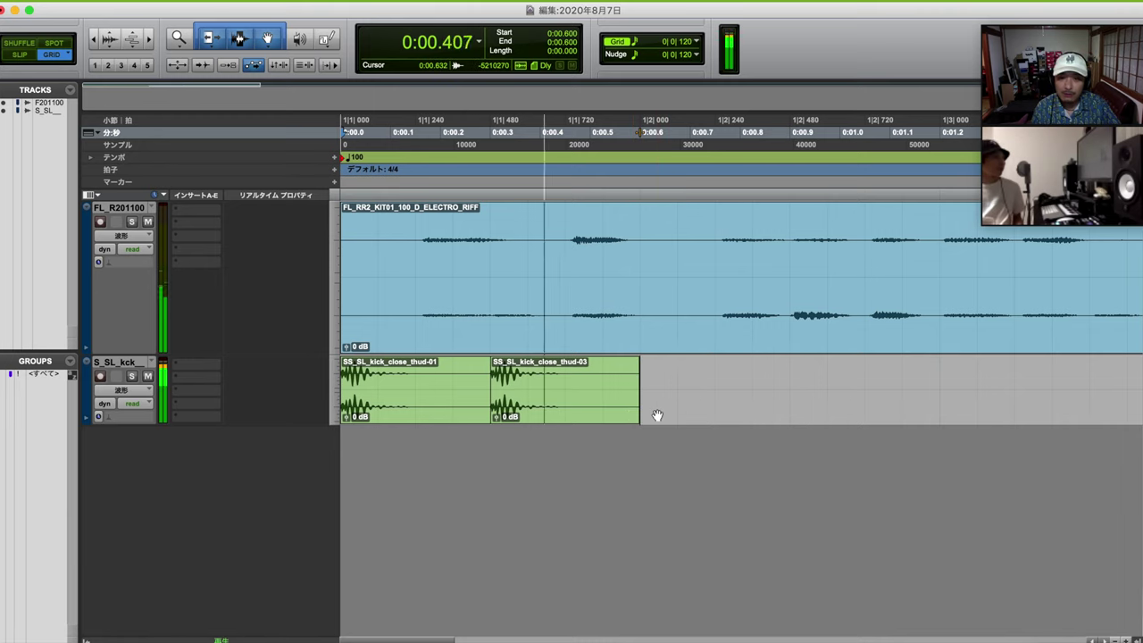
key(space)
click(604, 409)
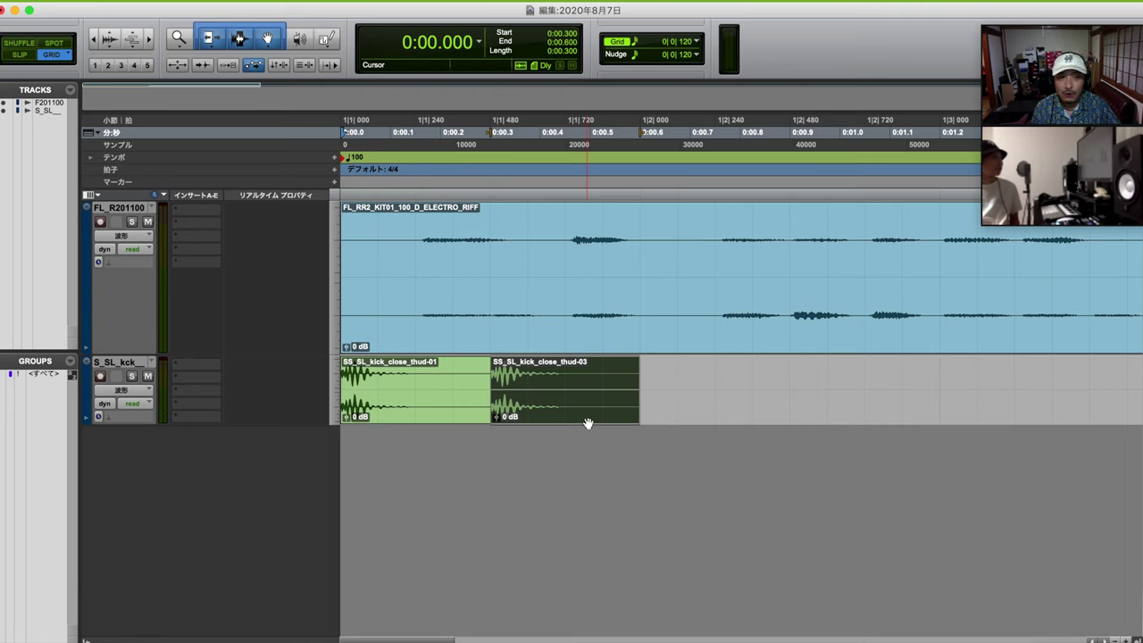
key(space)
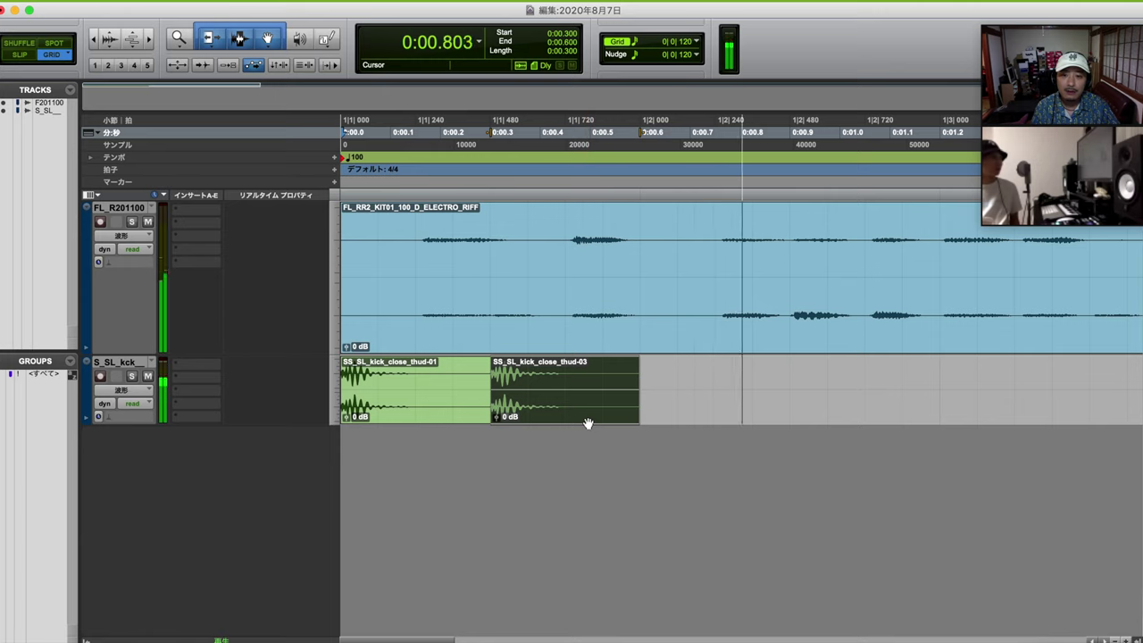
key(space)
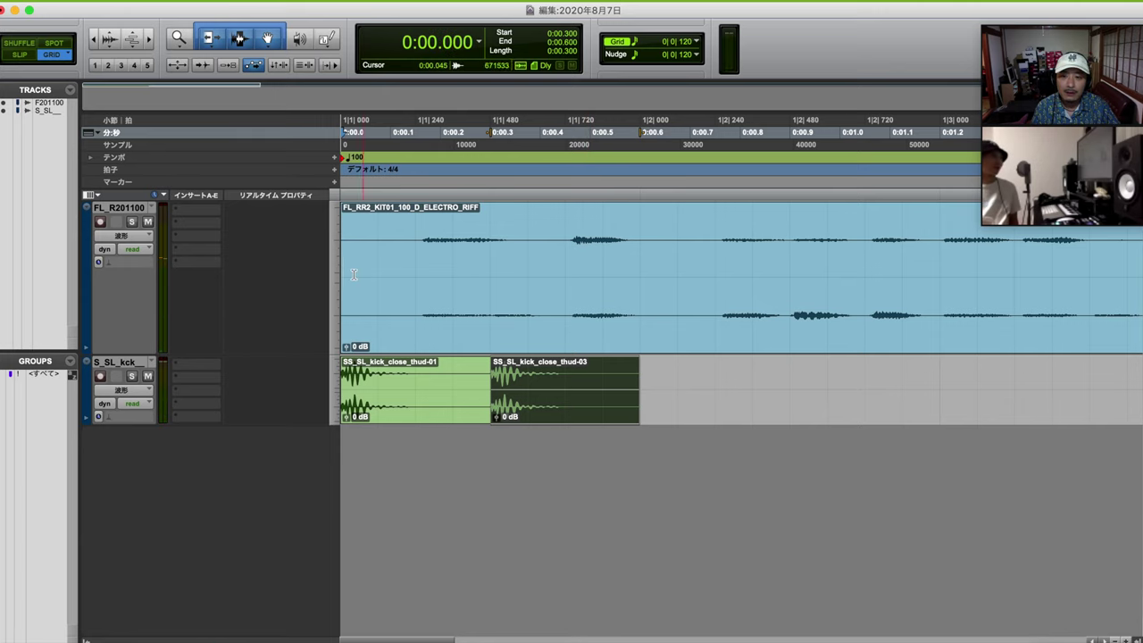
click(345, 275)
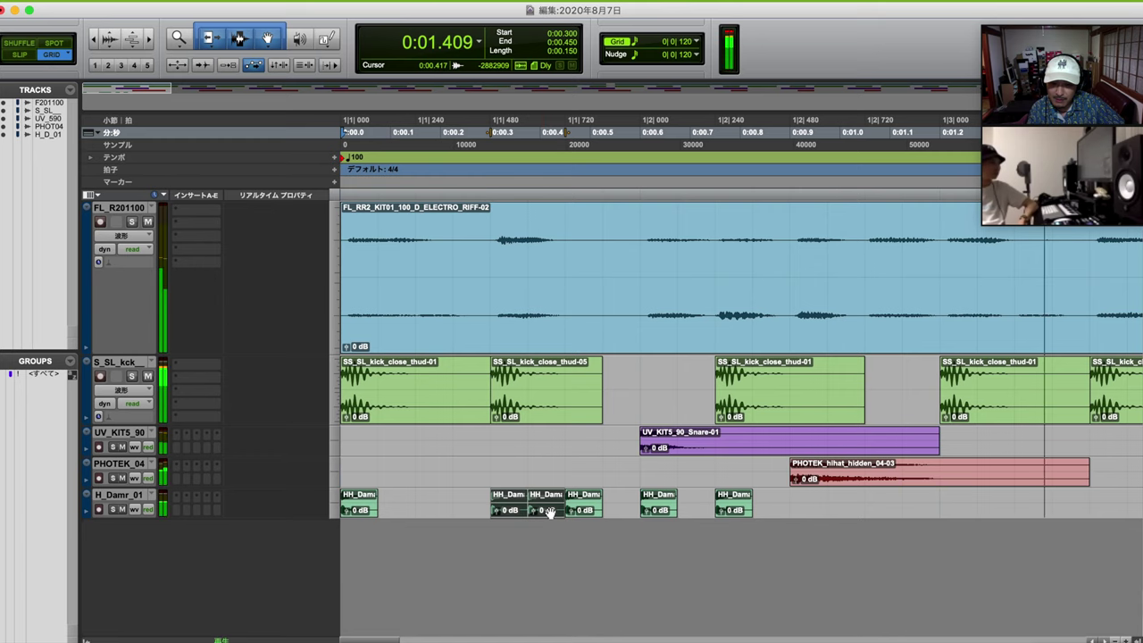
Stop playback and review the riff and drum clips through bar 8 and at the start, checking the first snare and second kick
key(space)
click(734, 503)
scroll(301, 479, right, 15)
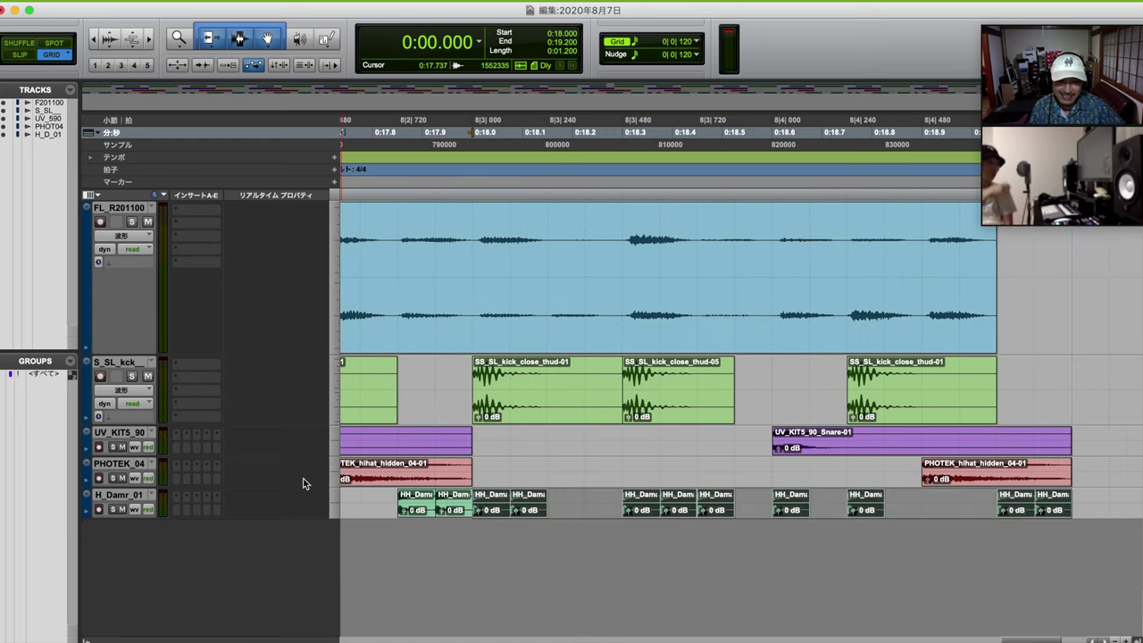
scroll(359, 591, left, 15)
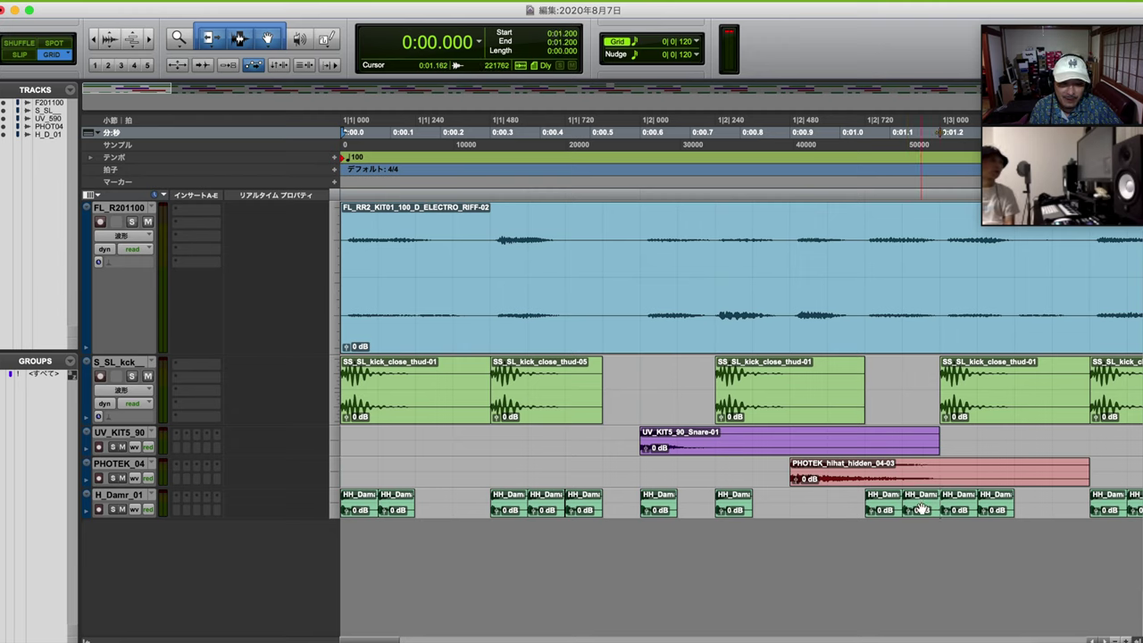
click(687, 453)
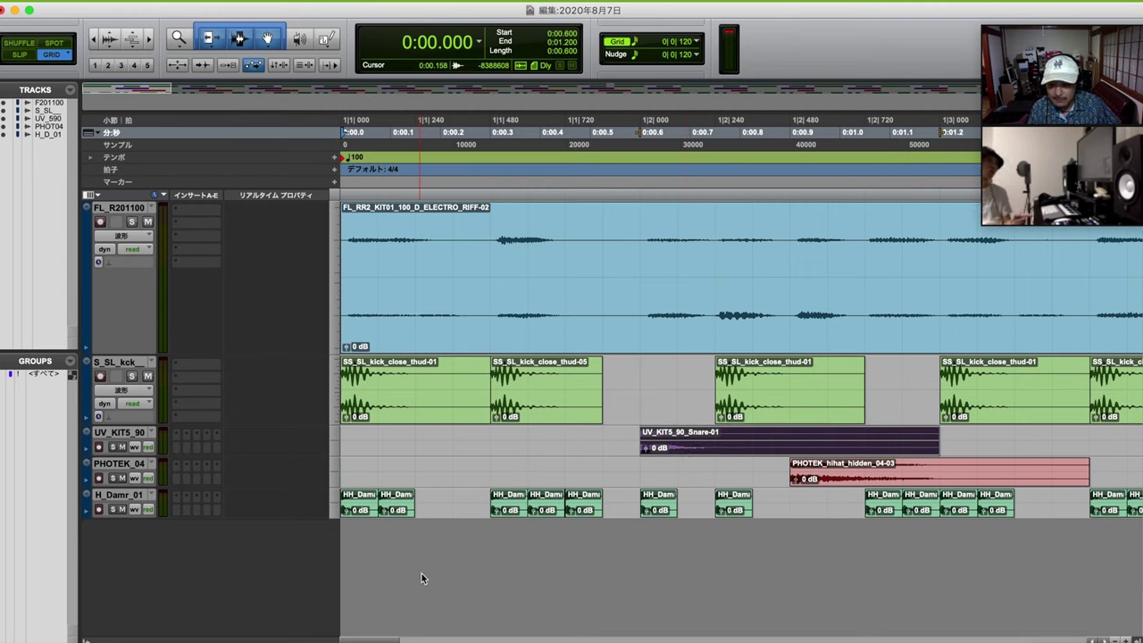
click(549, 409)
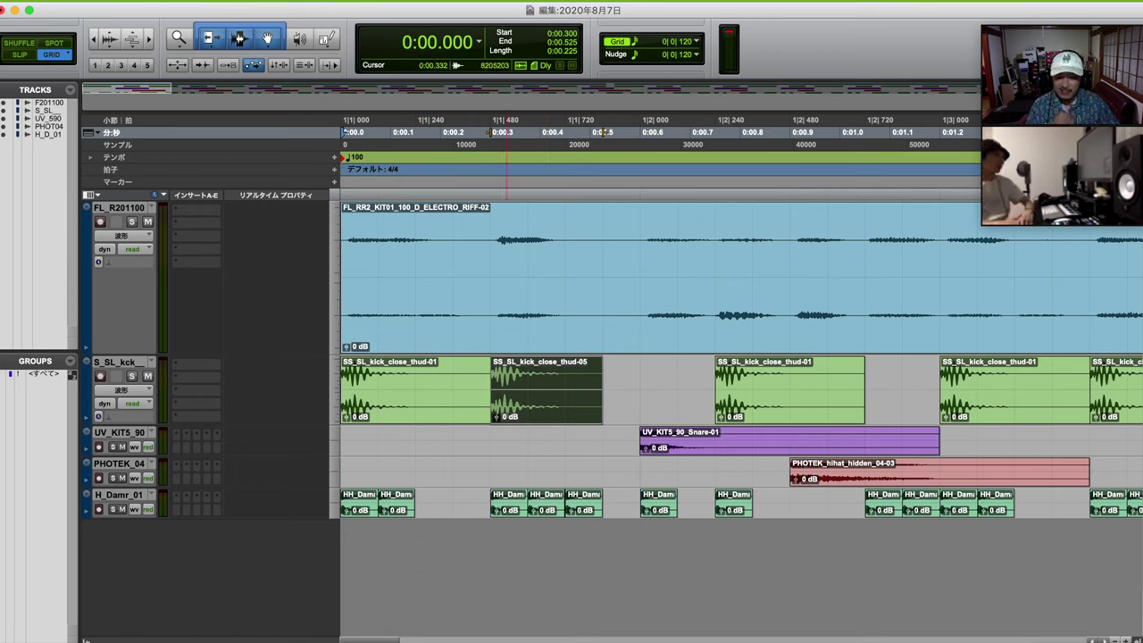
Switch to Splice and look through the list of all downloaded samples
key(super+Tab)
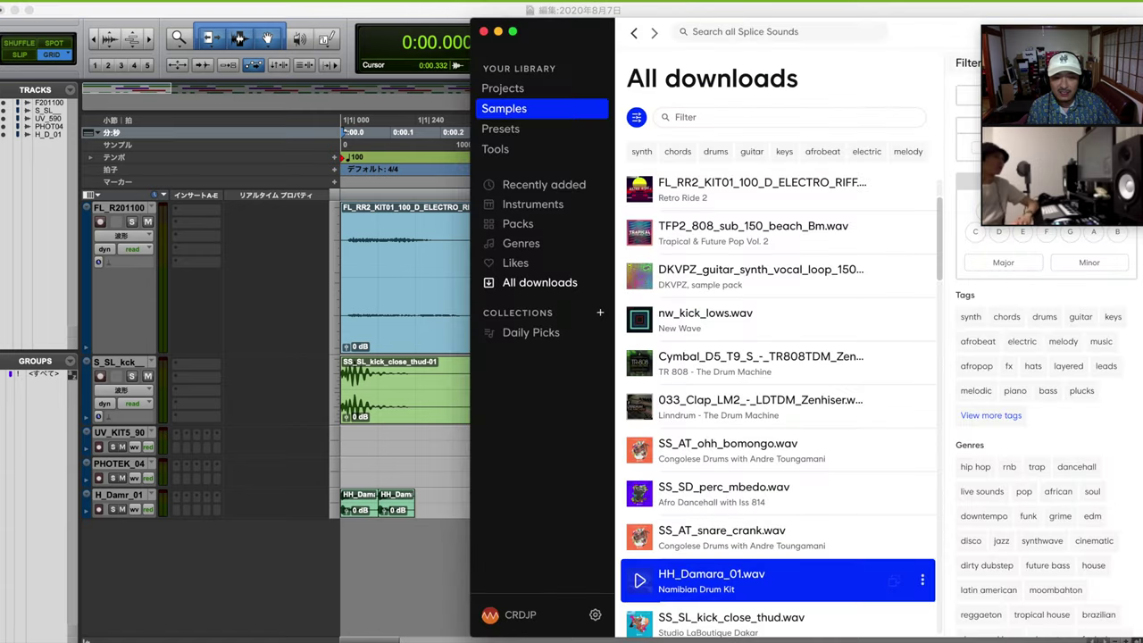
scroll(714, 444, down, 3)
scroll(714, 444, down, 1)
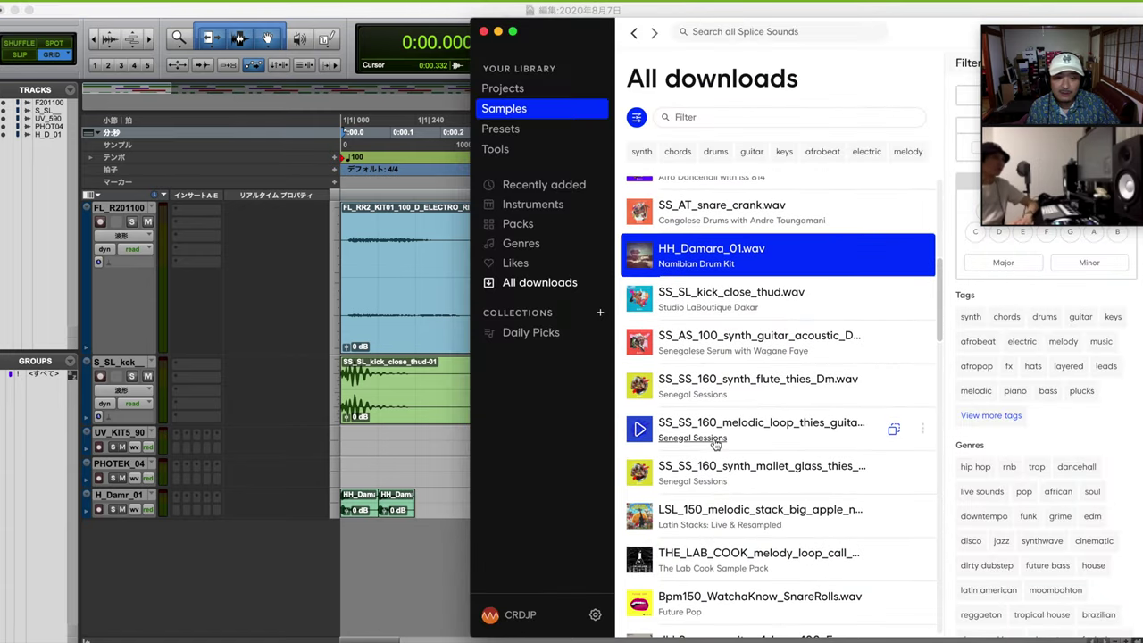
scroll(710, 442, down, 1)
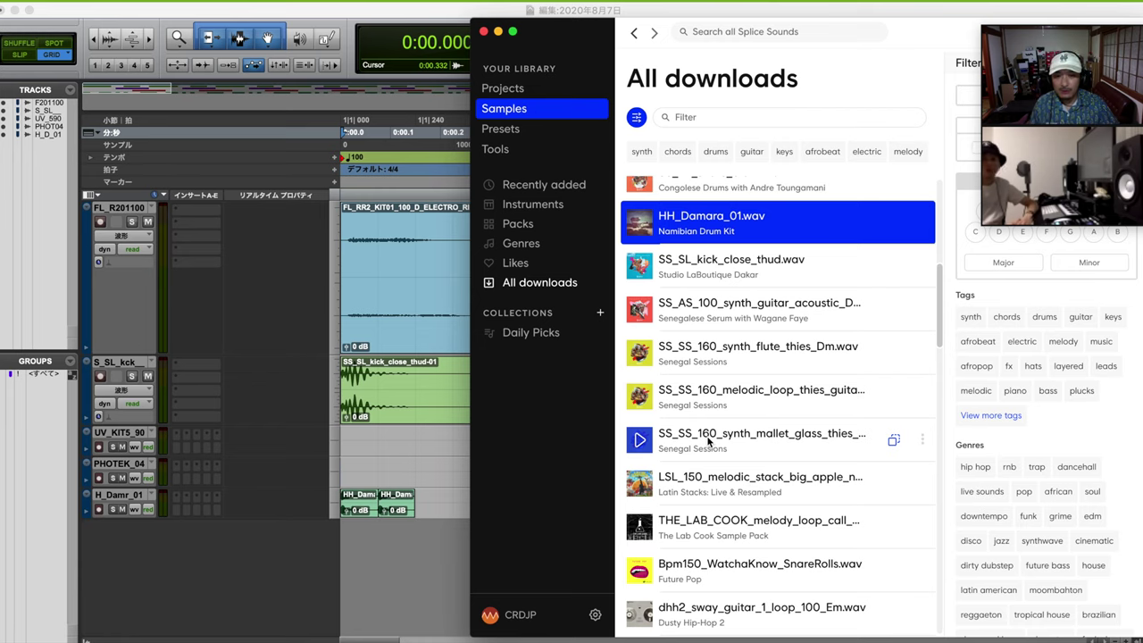
scroll(708, 441, down, 15)
scroll(708, 440, down, 18)
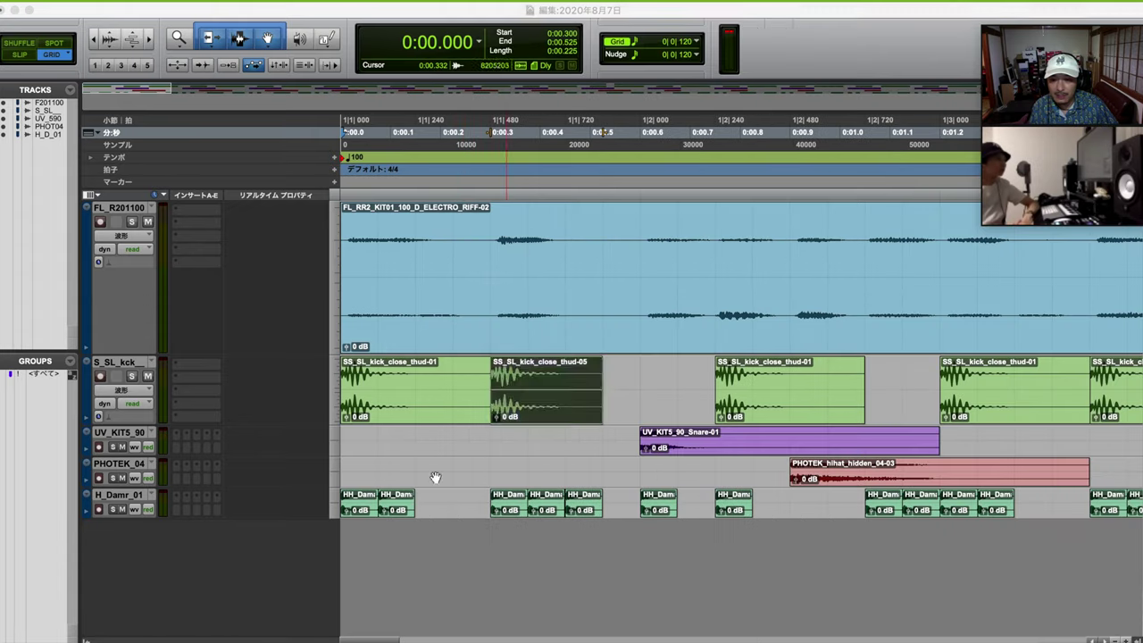
Check the note-value options for the grid and mark out the first beat on the PHOTEK hi-hat track
click(442, 469)
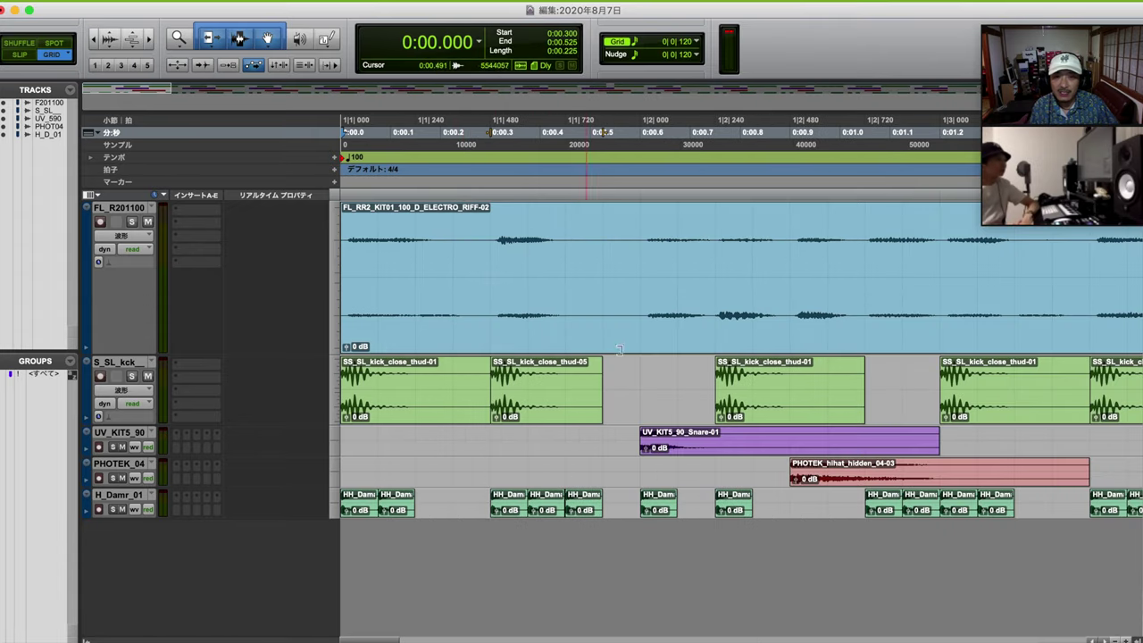
click(665, 41)
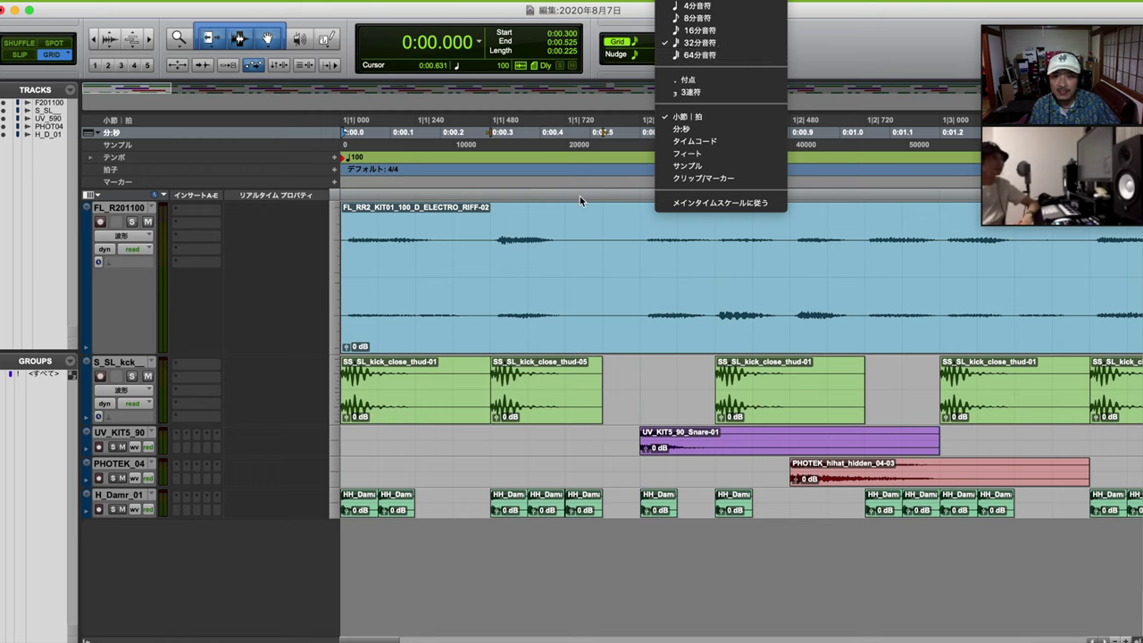
click(430, 479)
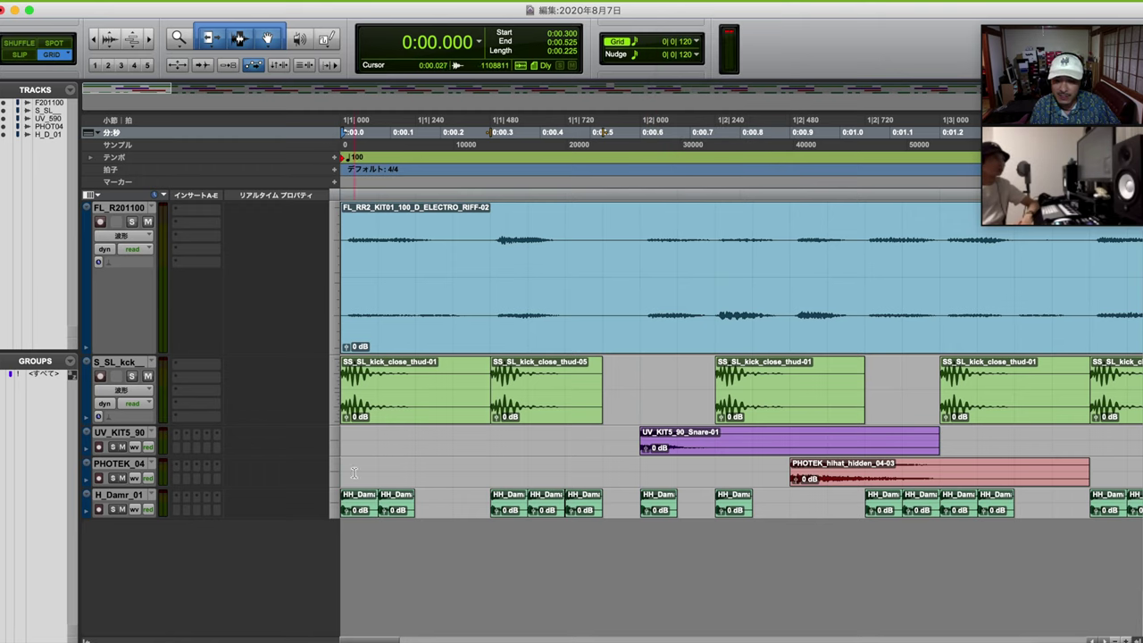
drag(345, 473, 295, 470)
click(455, 471)
drag(618, 471, 309, 467)
click(433, 478)
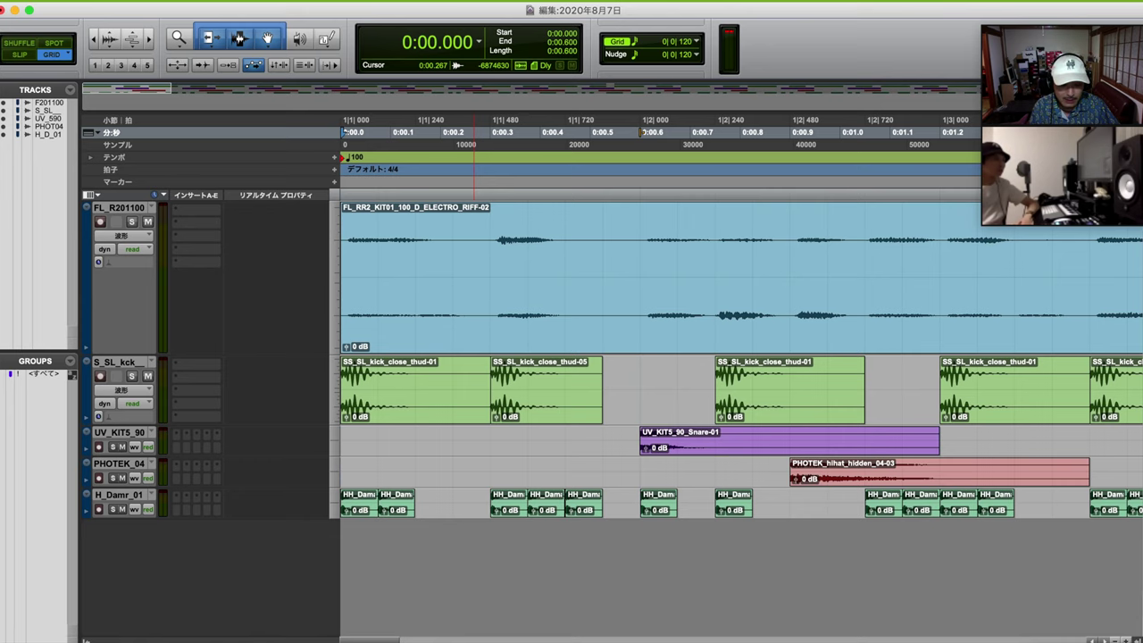
Switch to Splice and look through the downloaded drum samples and similar suggestions in the Drums instrument category
key(super+Tab)
scroll(768, 390, down, 3)
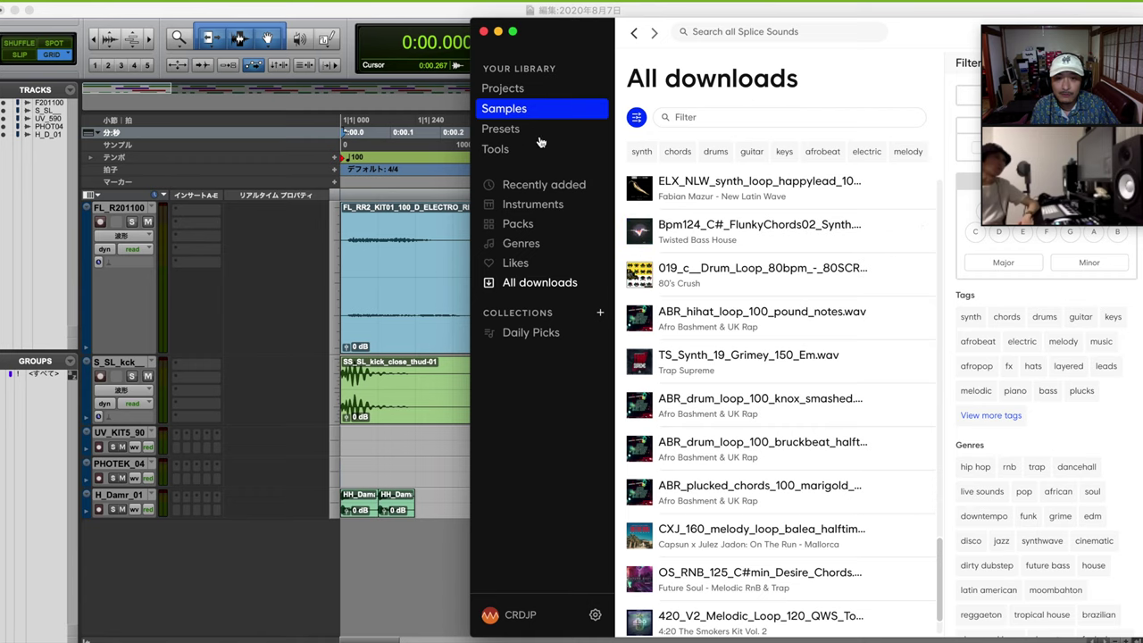
click(530, 205)
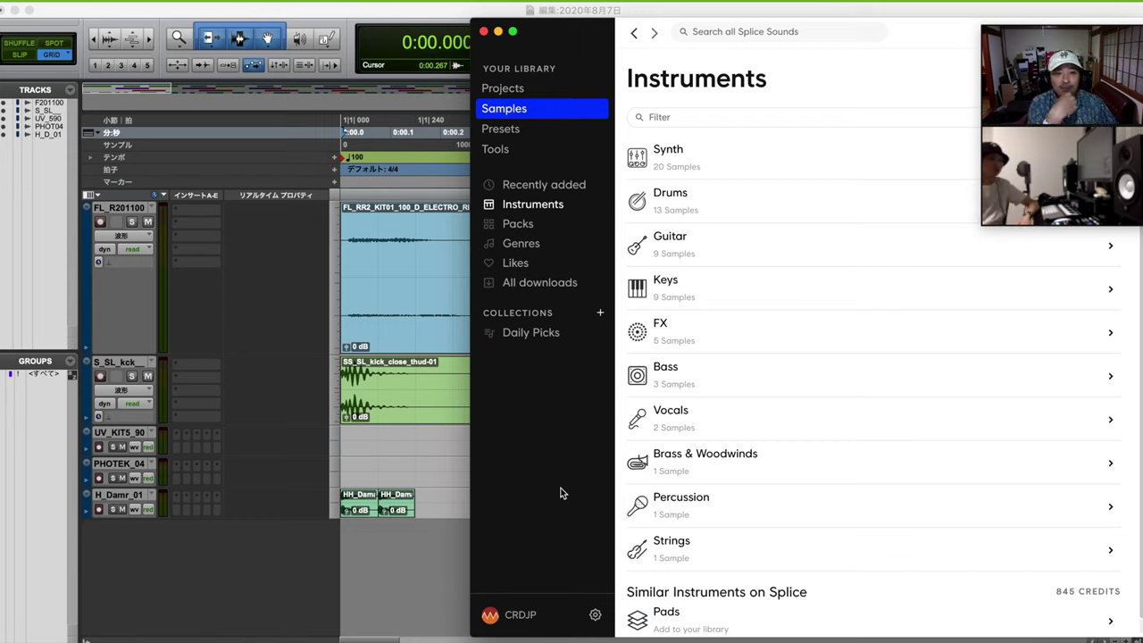
click(698, 219)
scroll(728, 391, down, 1)
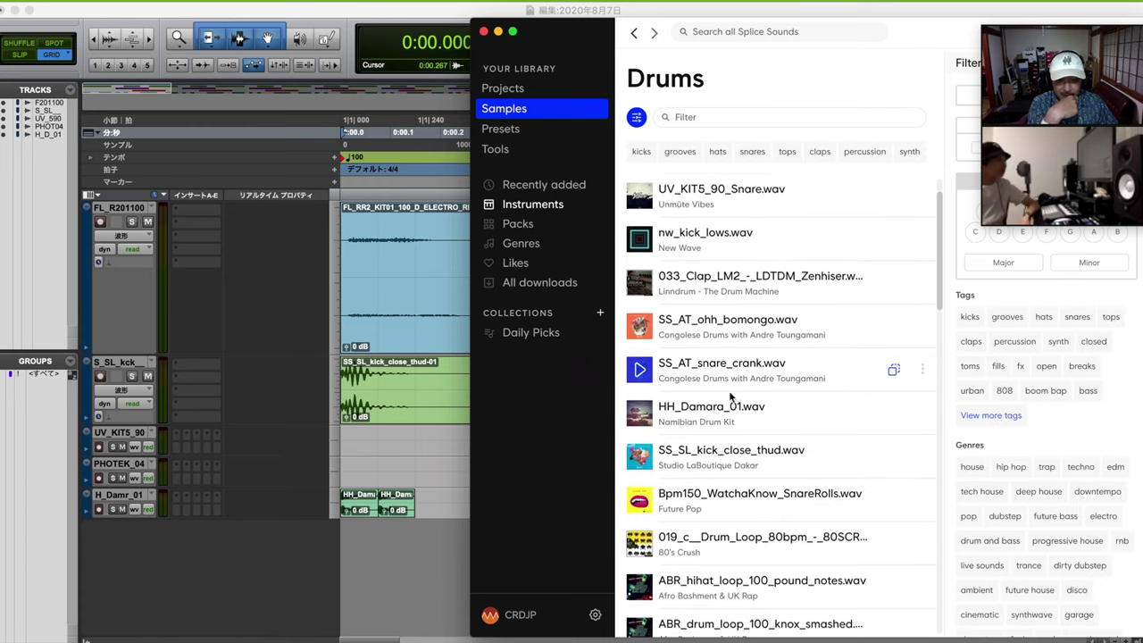
scroll(729, 394, down, 4)
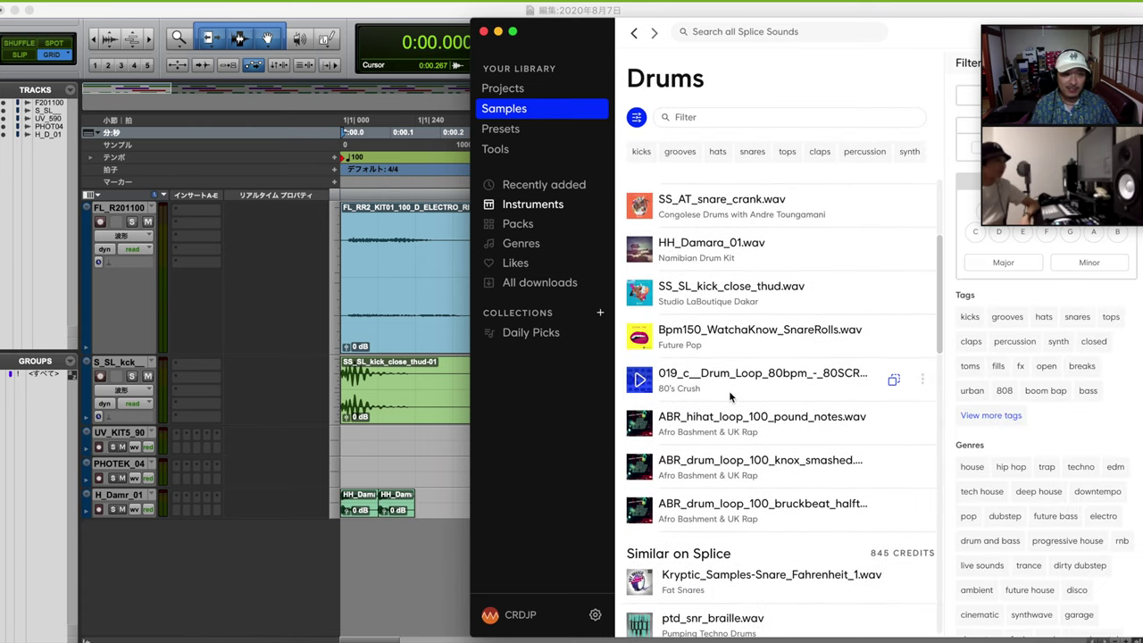
scroll(731, 428, down, 2)
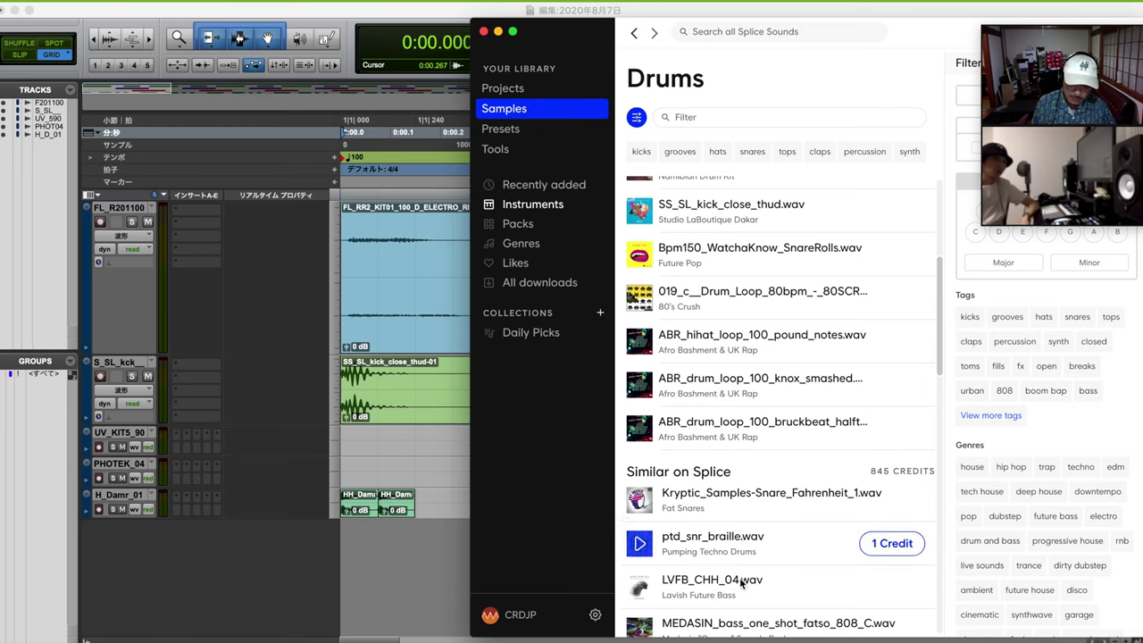
scroll(719, 517, up, 1)
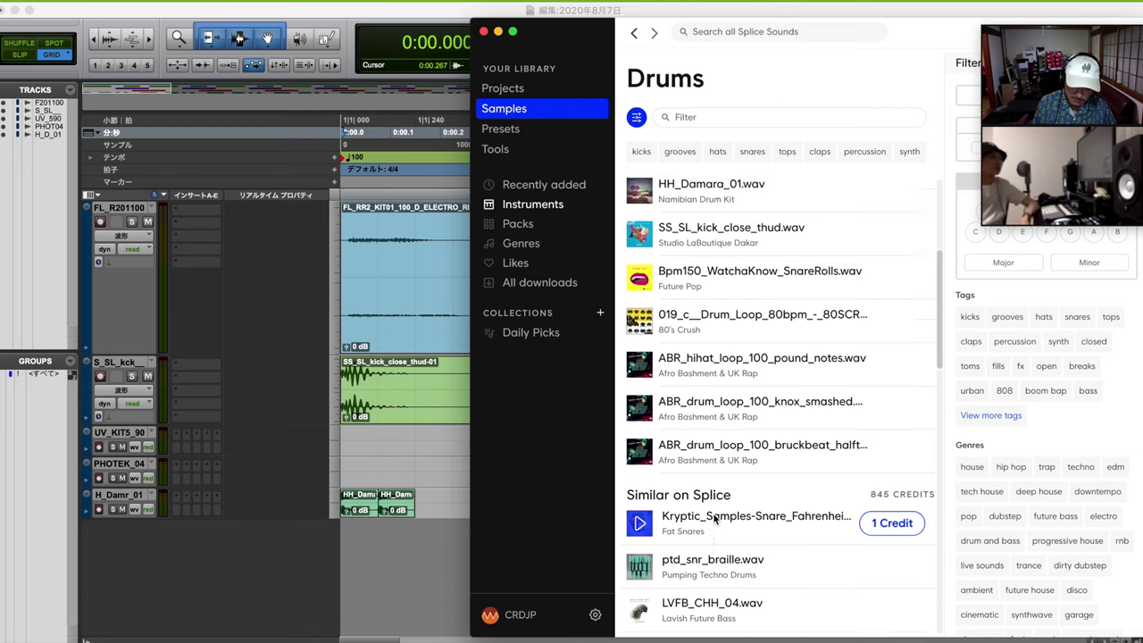
scroll(714, 519, up, 6)
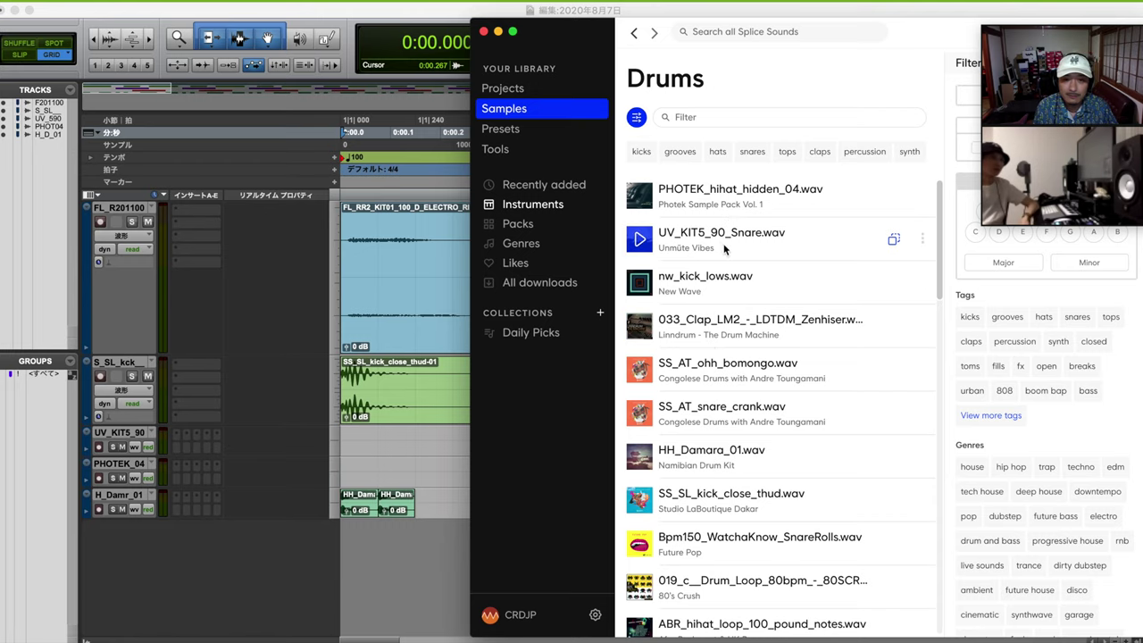
Back in Pro Tools, add a short kick copy from 1|2|720 to 1|3|000 and remove the PHOTEK hi-hat clip at 1|2|480
click(410, 489)
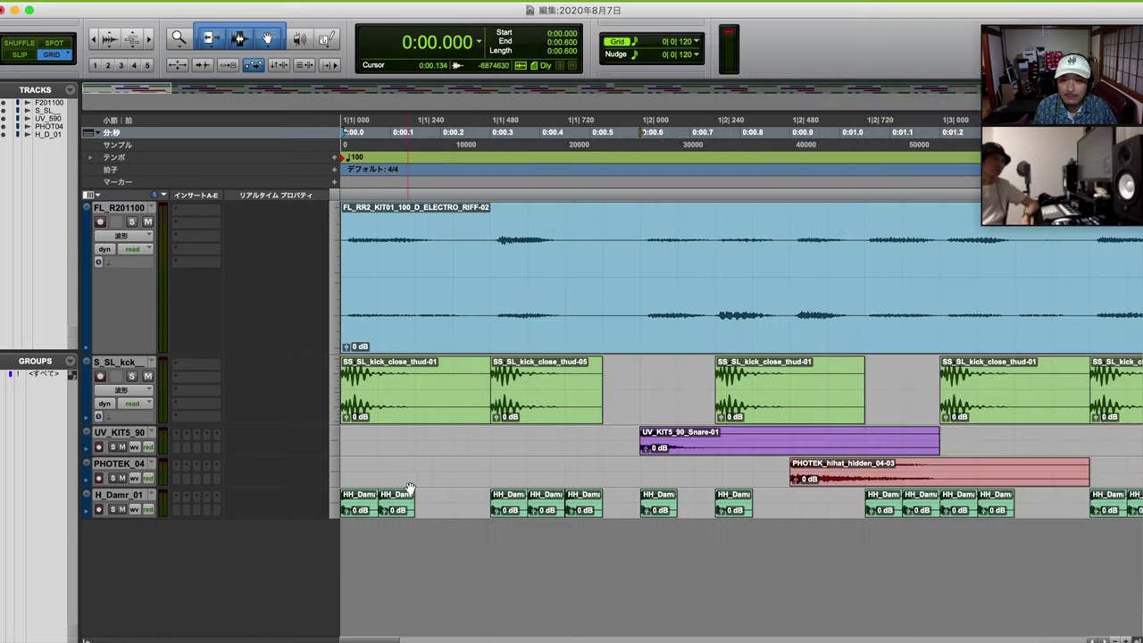
click(795, 416)
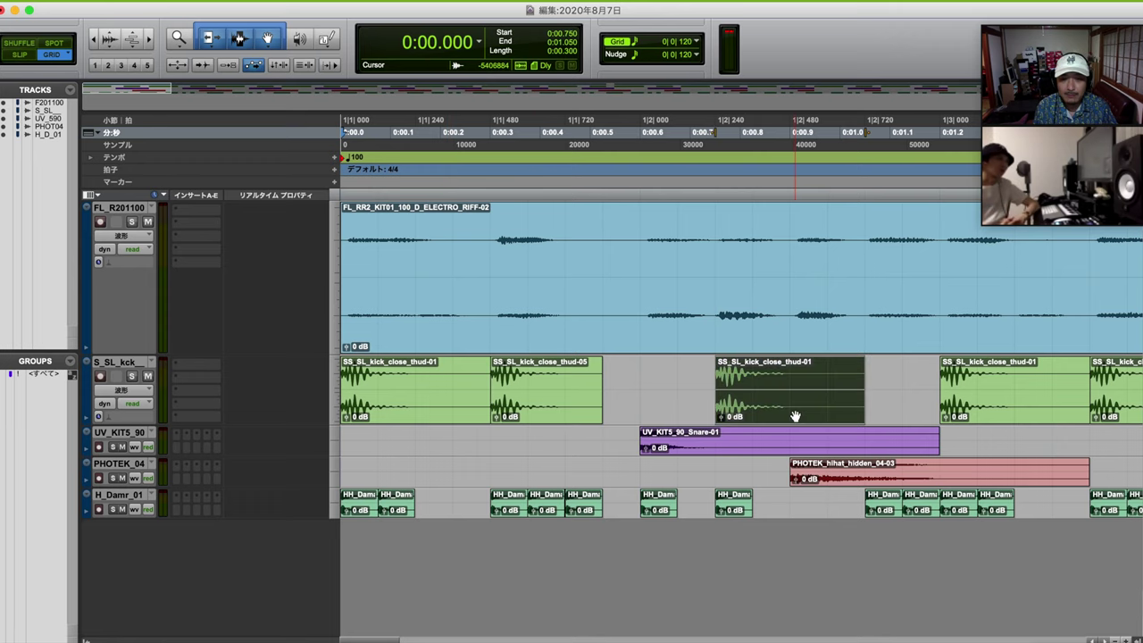
click(768, 446)
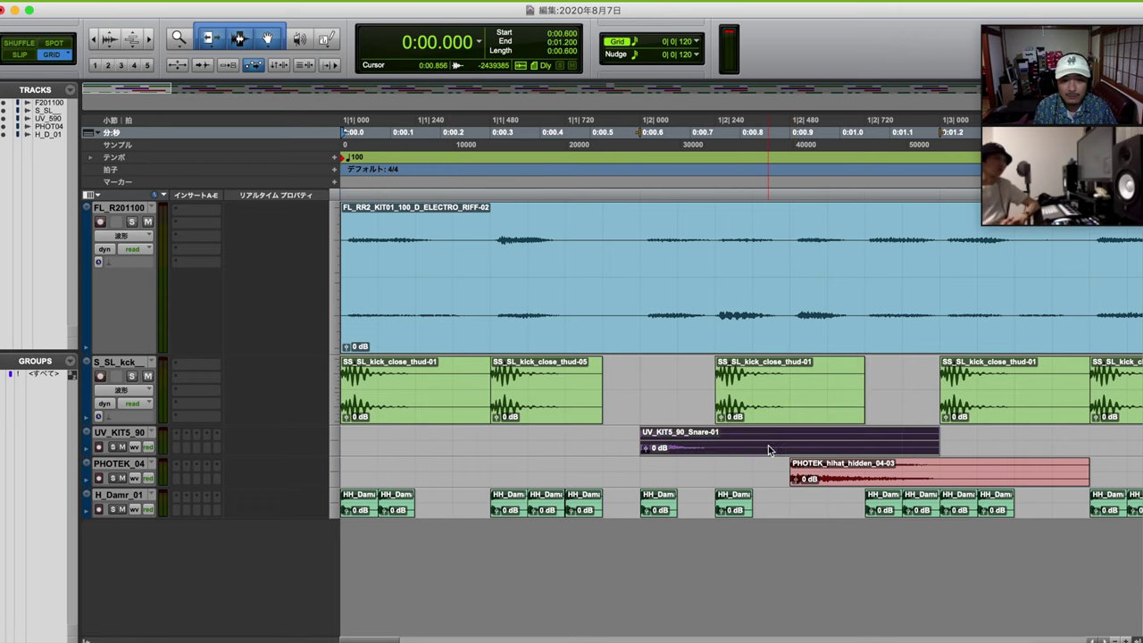
scroll(768, 451, right, 10)
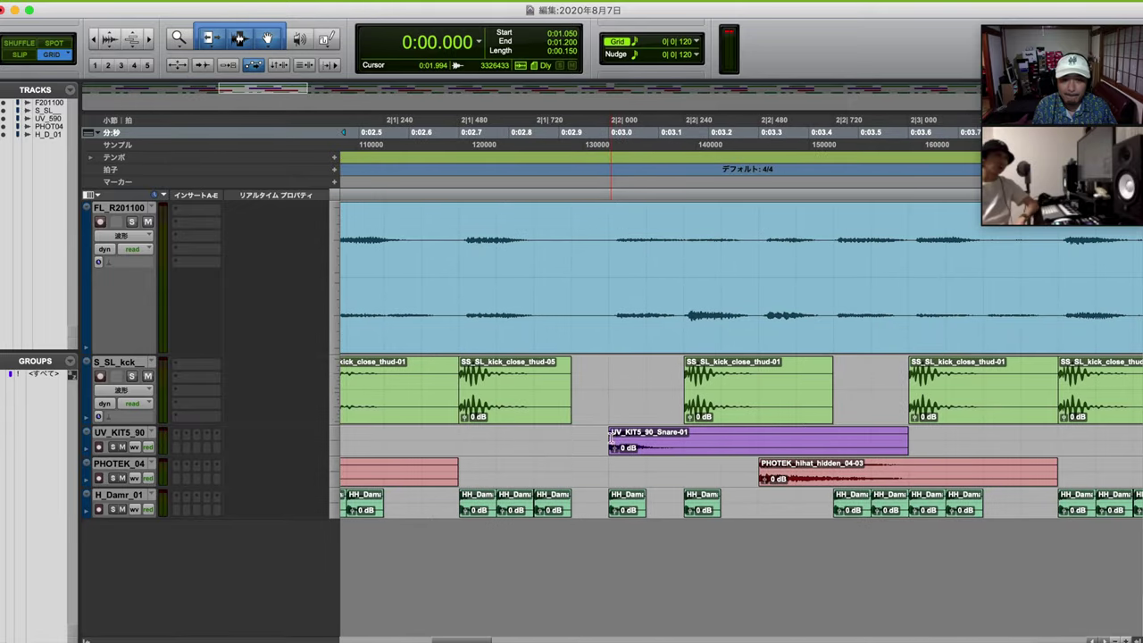
scroll(618, 437, left, 12)
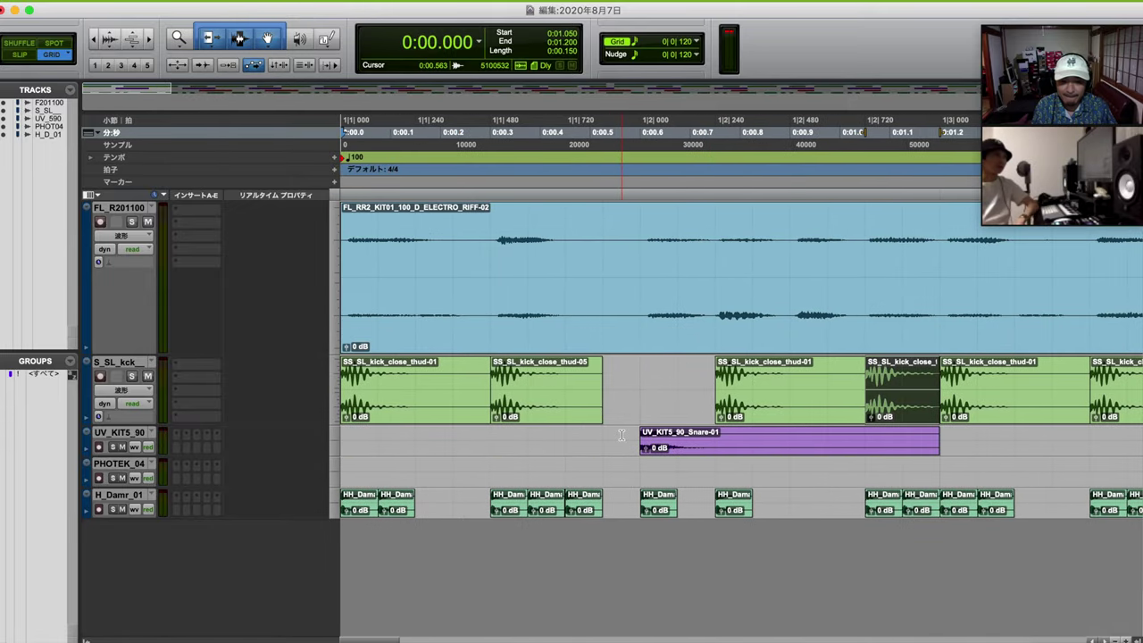
scroll(621, 435, right, 6)
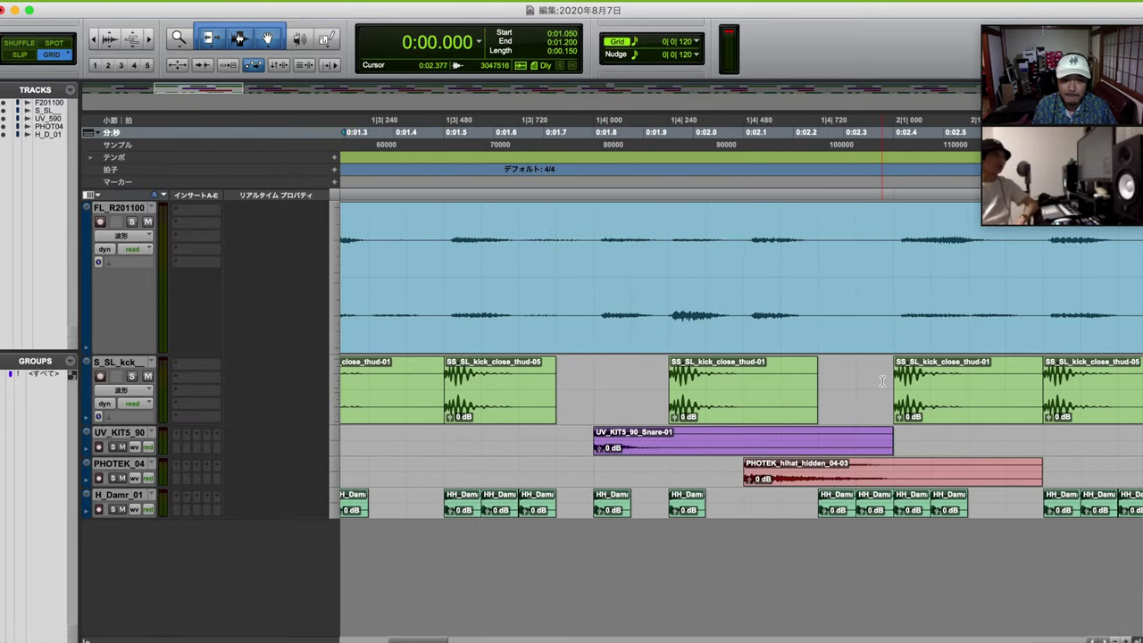
Select the bar 1 pattern on all kick, snare and hi-hat tracks and duplicate it seven times through bar 8
drag(887, 365, 175, 534)
scroll(790, 570, down, 4)
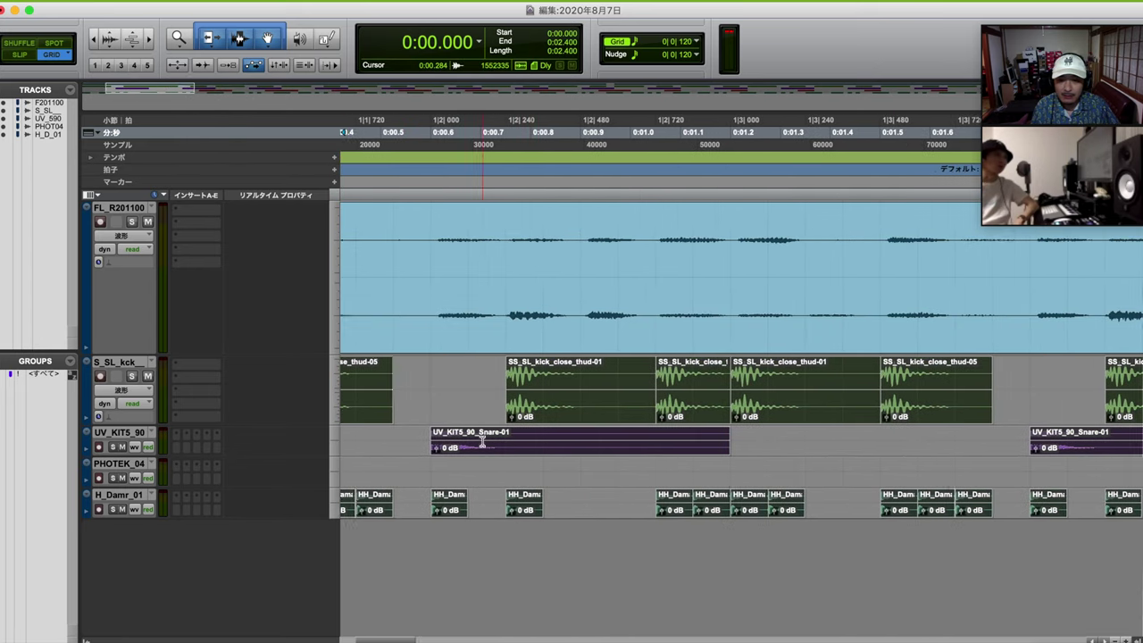
key(super+d)
key(super+d)
key(super+d)
key(super+d)
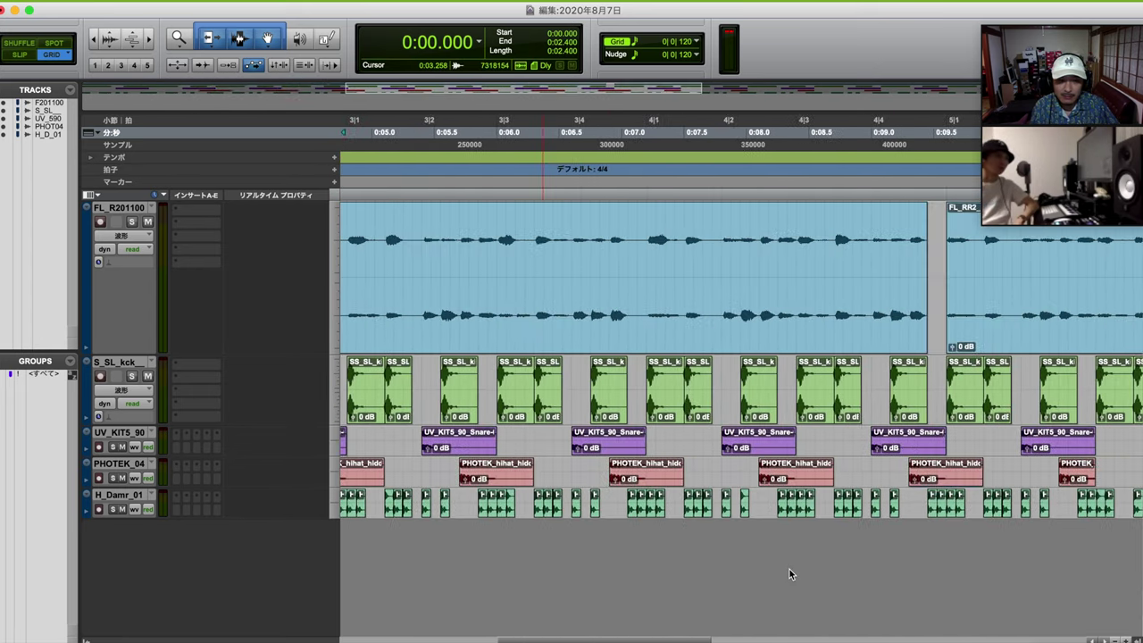
key(super+d)
key(super+d)
key(super+d)
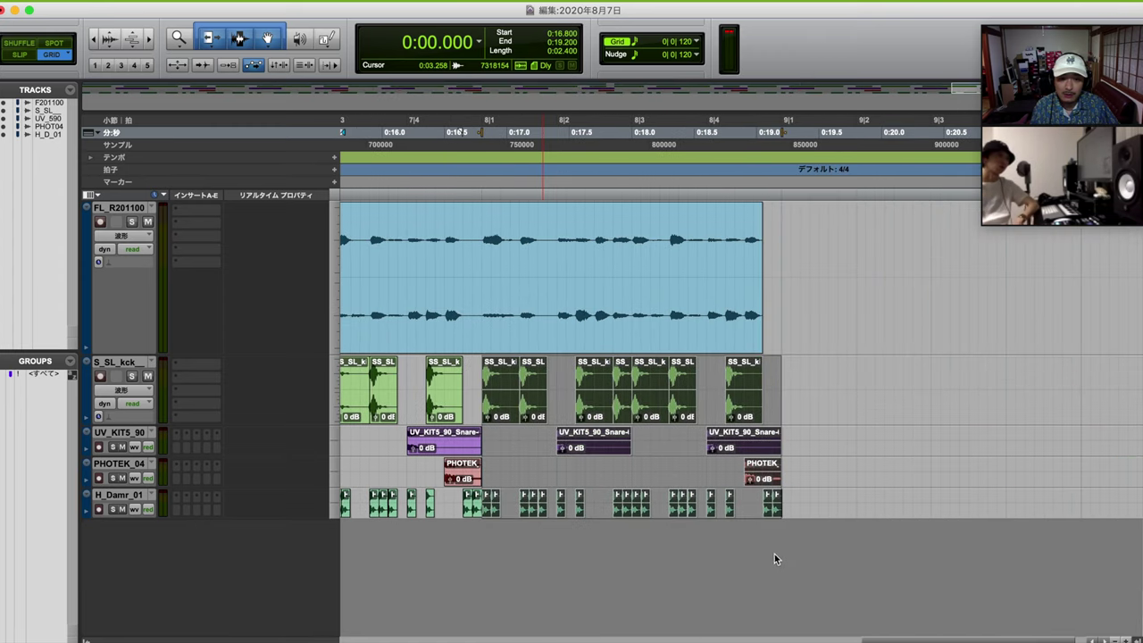
Extend the PHOTEK hi-hat clip at the end of bar 1 to a length of 0.900 seconds and copy it
scroll(774, 552, left, 15)
click(682, 472)
drag(684, 471, 714, 473)
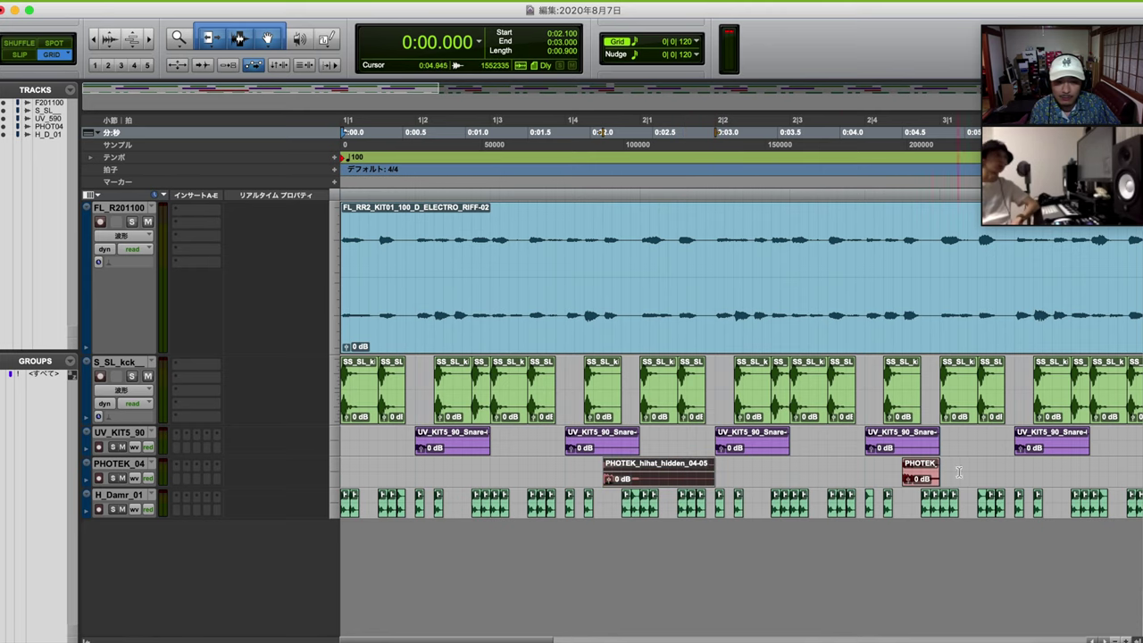
Replace the short PHOTEK hi-hat clips at the ends of bars 2, 3, 4 and 5 with the extended 0.900-second clip
click(926, 480)
key(super+v)
scroll(928, 482, right, 10)
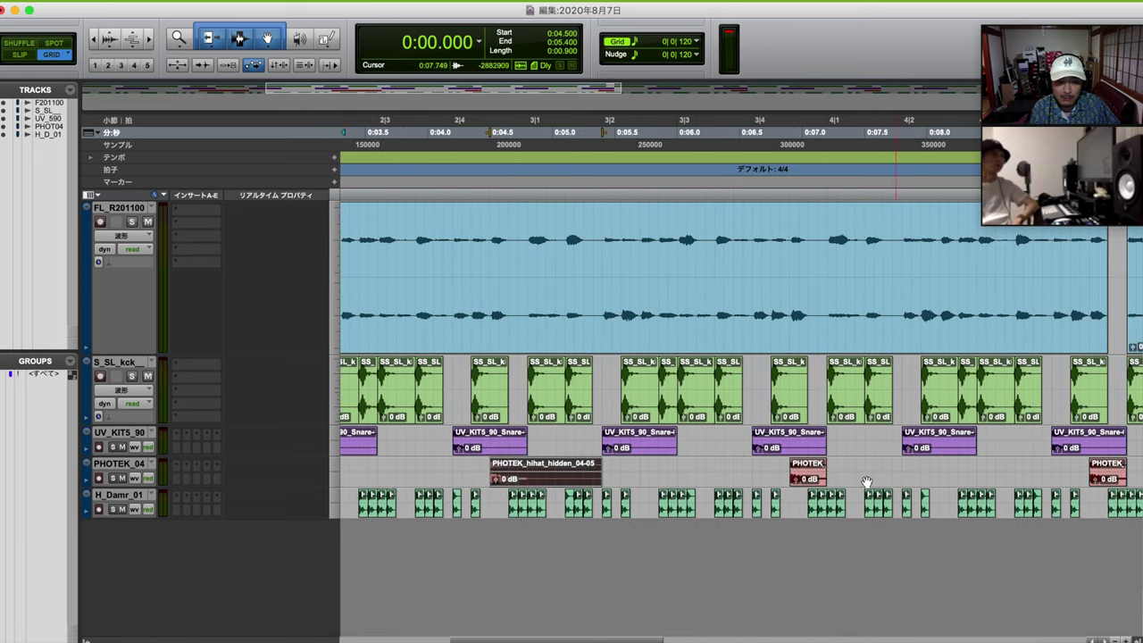
click(807, 480)
key(super+v)
scroll(977, 477, right, 8)
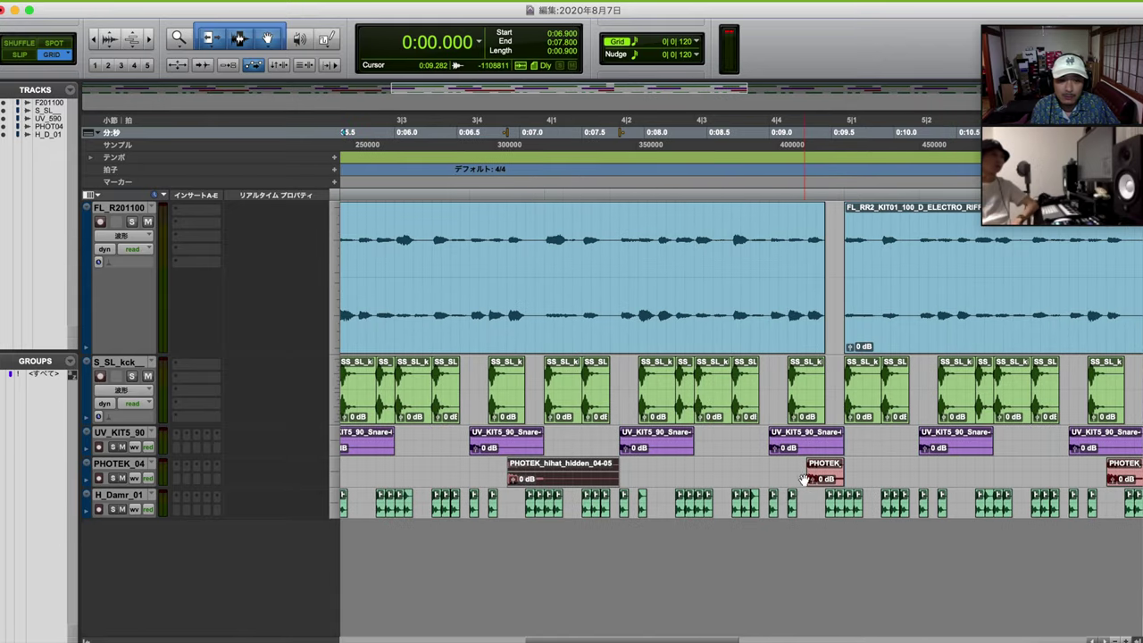
click(813, 480)
key(super+v)
scroll(864, 487, right, 8)
click(835, 479)
key(super+v)
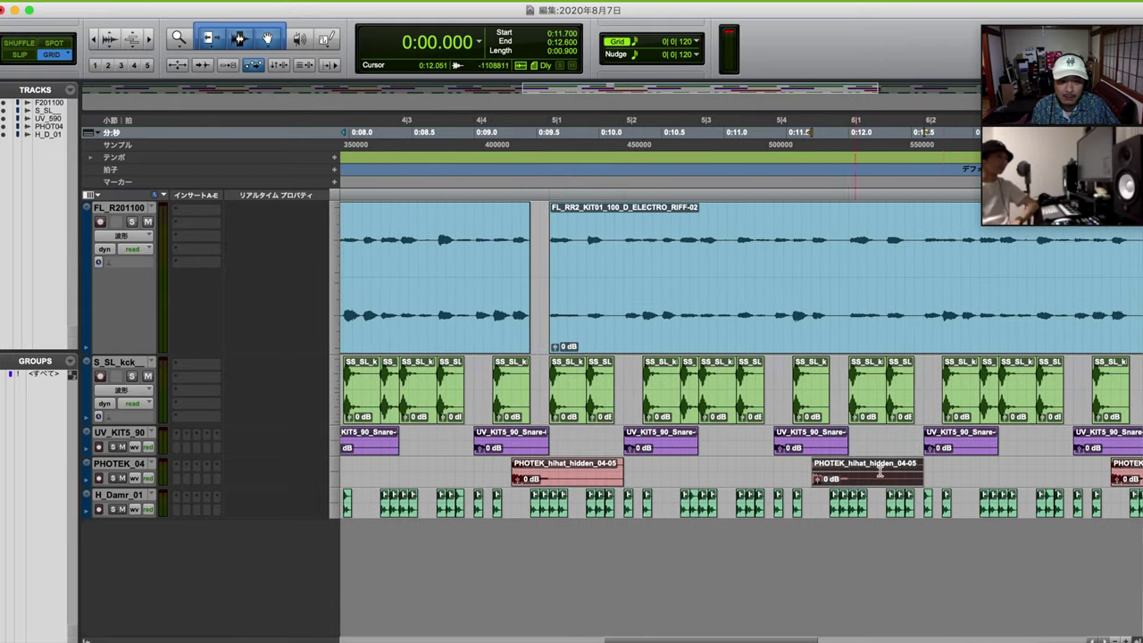
Replace the remaining short PHOTEK hi-hat clips at the ends of bars 6, 7 and 8 with the extended clip
scroll(983, 482, right, 5)
scroll(991, 483, right, 8)
click(801, 480)
key(super+v)
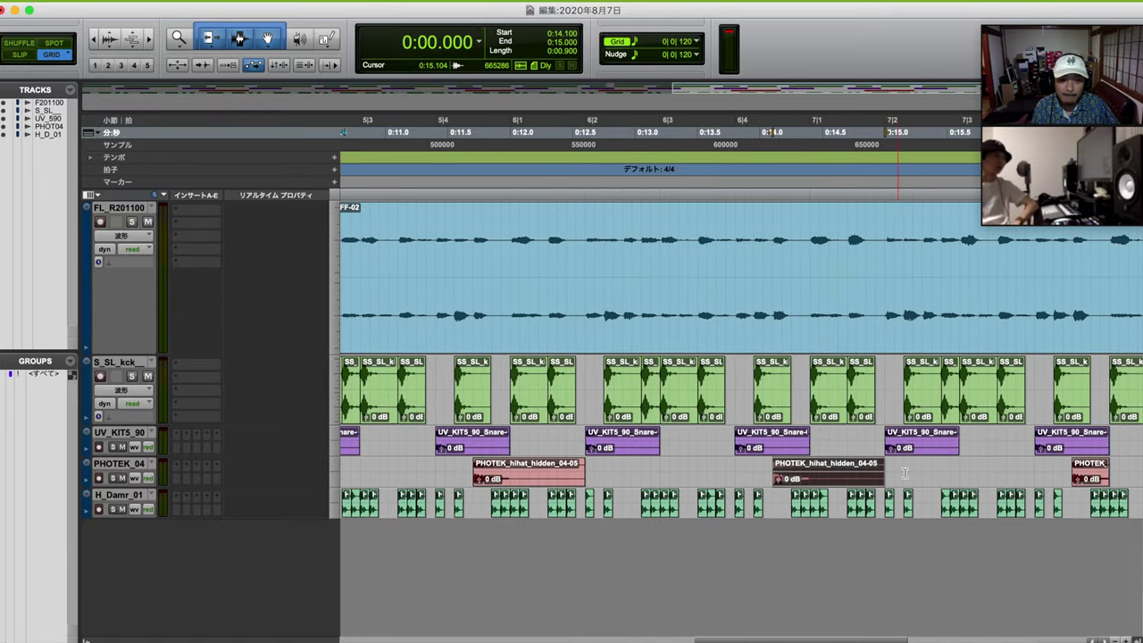
click(1093, 482)
key(super+v)
scroll(1053, 485, right, 8)
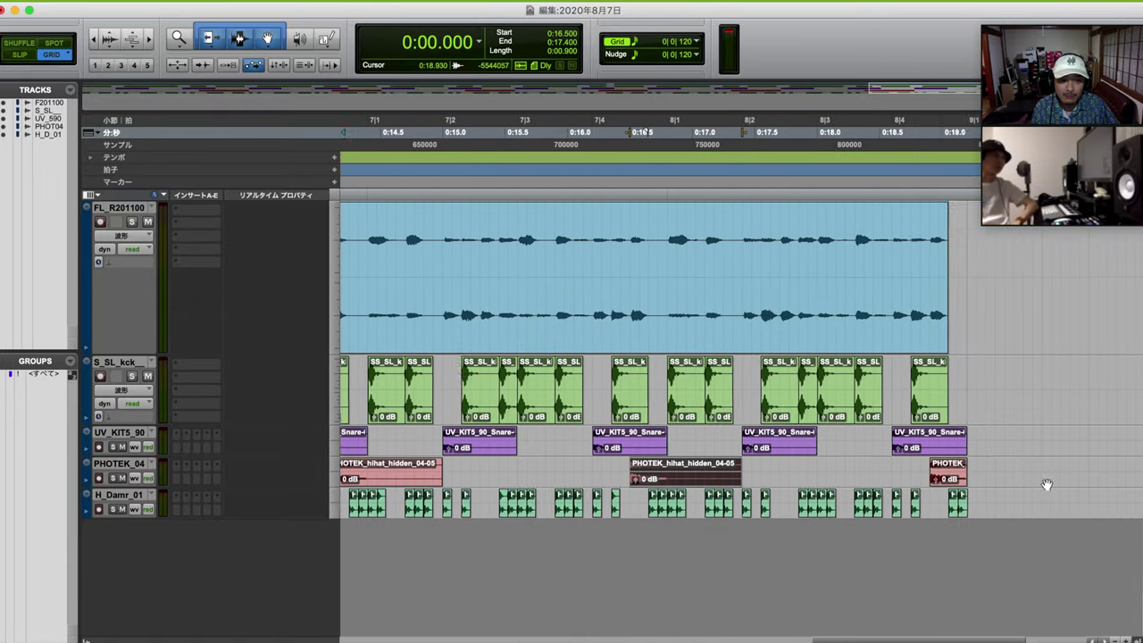
click(922, 479)
key(super+v)
scroll(536, 482, left, 20)
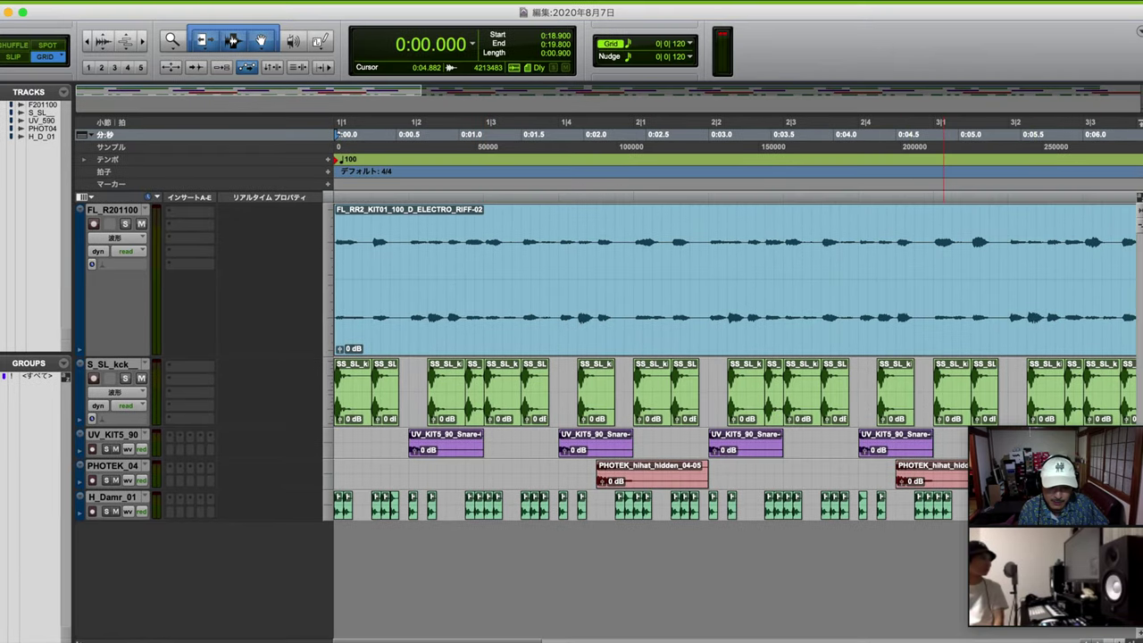
Switch to the Percussion samples in Splice and filter them to loops with an exact tempo of 100 BPM
key(super+Tab)
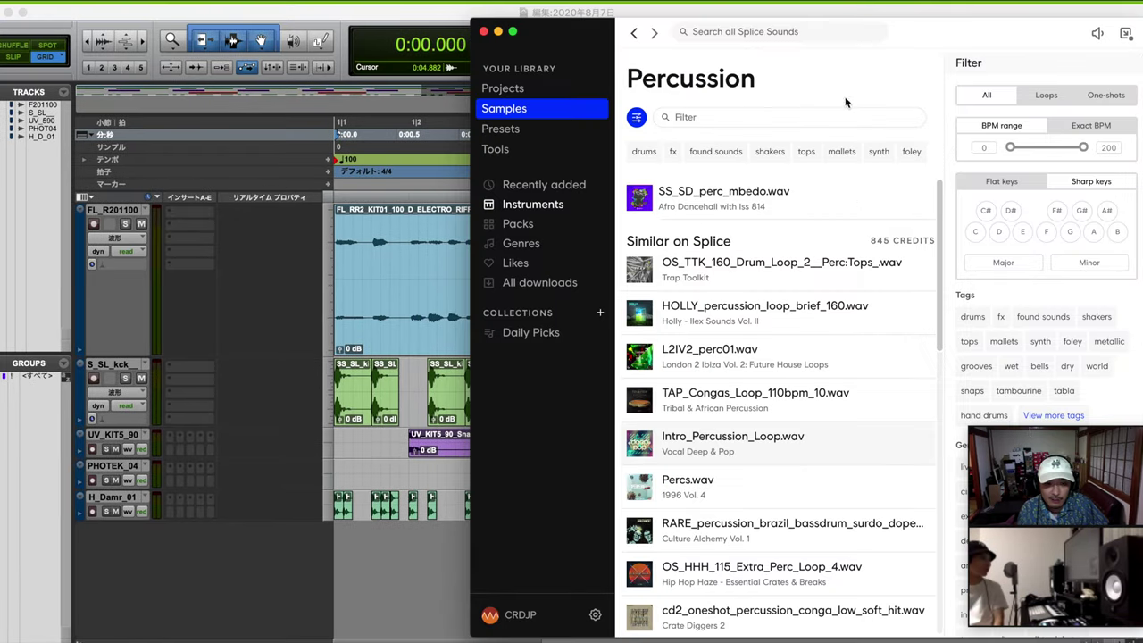
click(1054, 101)
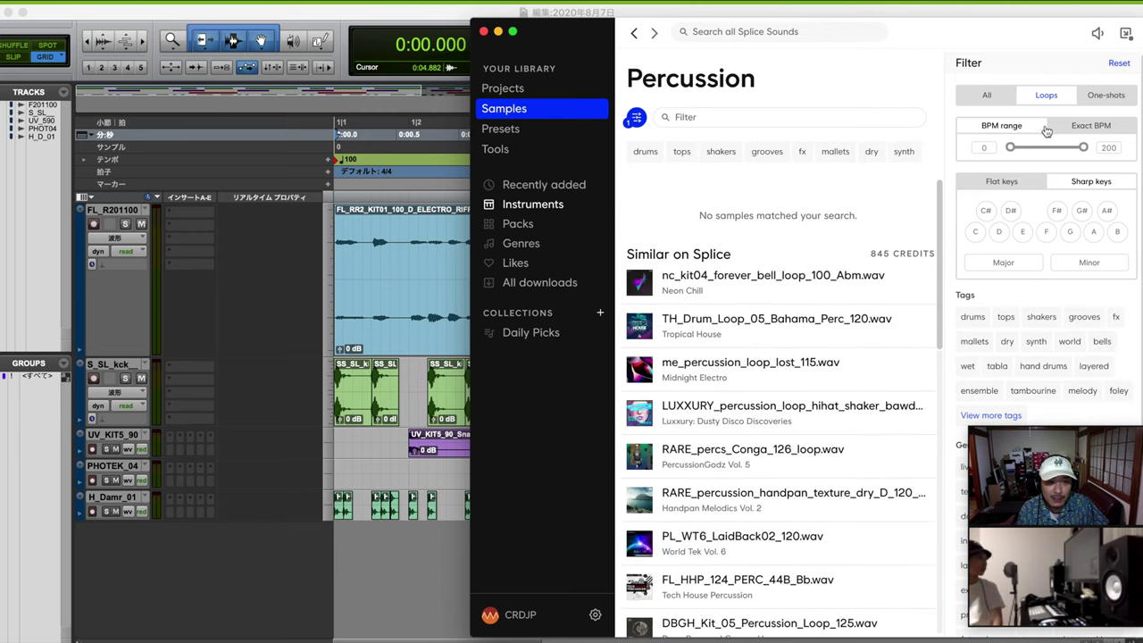
click(1075, 130)
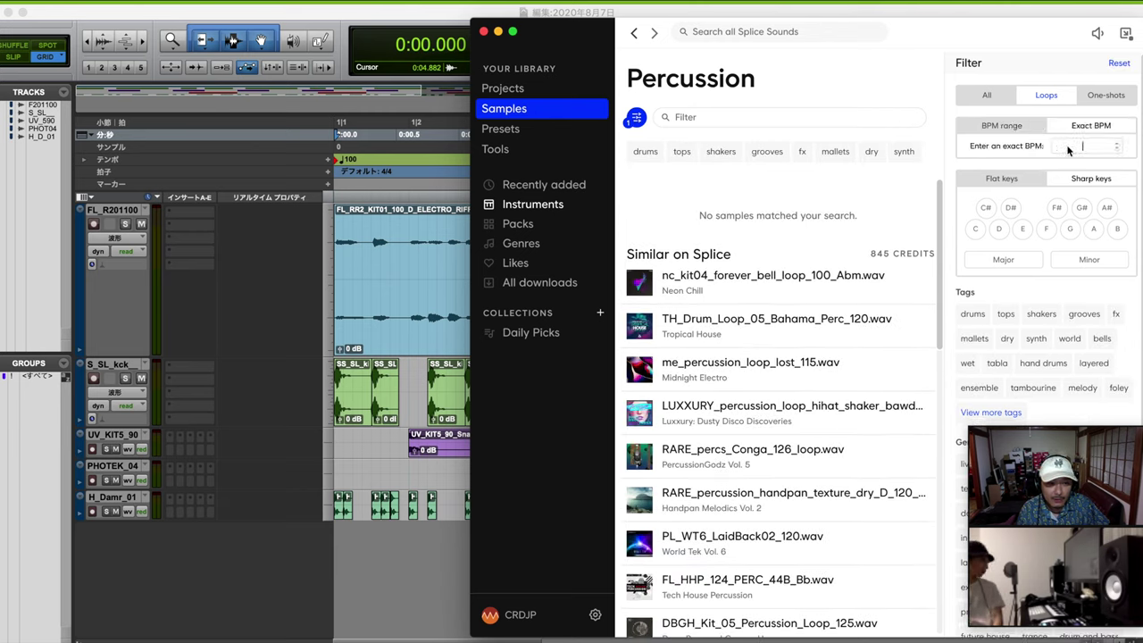
text(100)
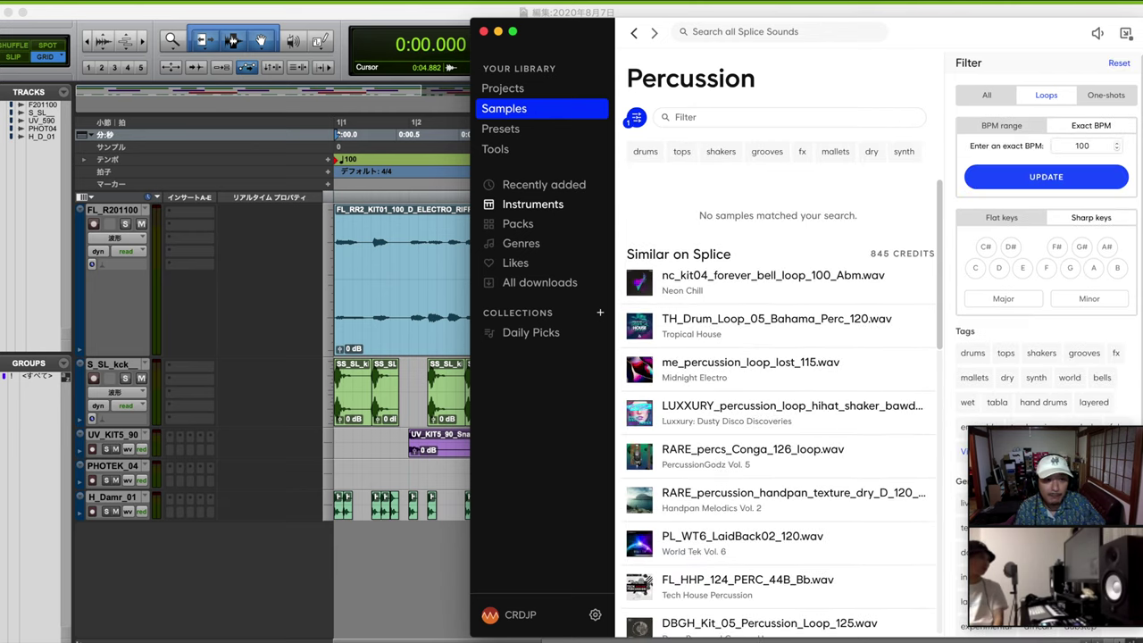
click(1043, 180)
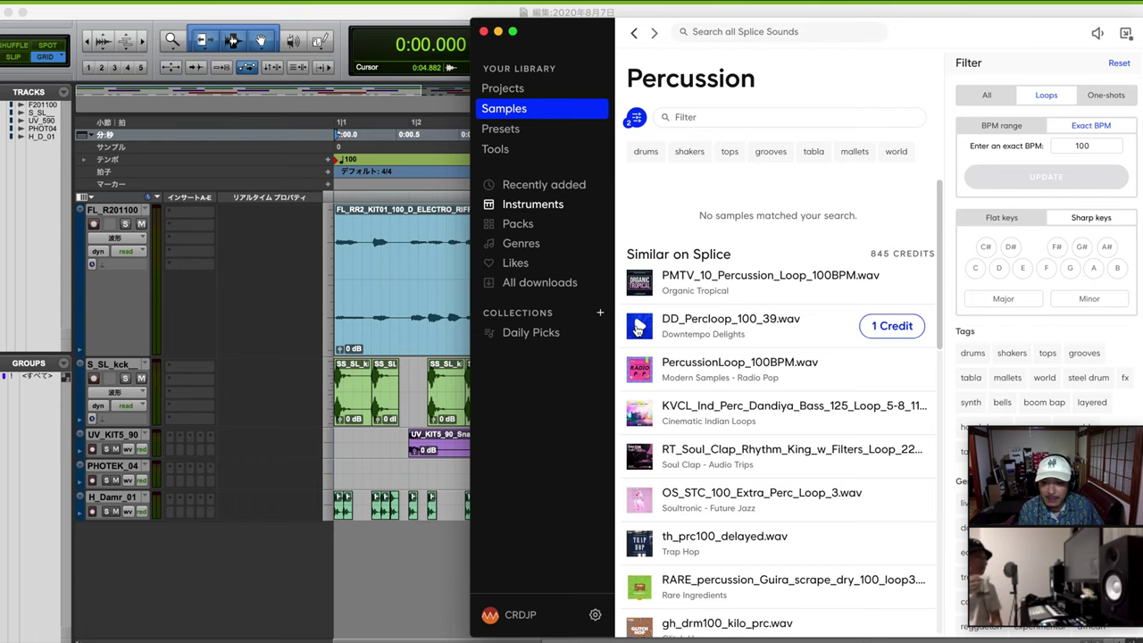
Browse the 100 BPM percussion loops in Splice and audition WCP_Dumbek_100_07.wav and fp_insp100_ashes_top.wav
click(373, 462)
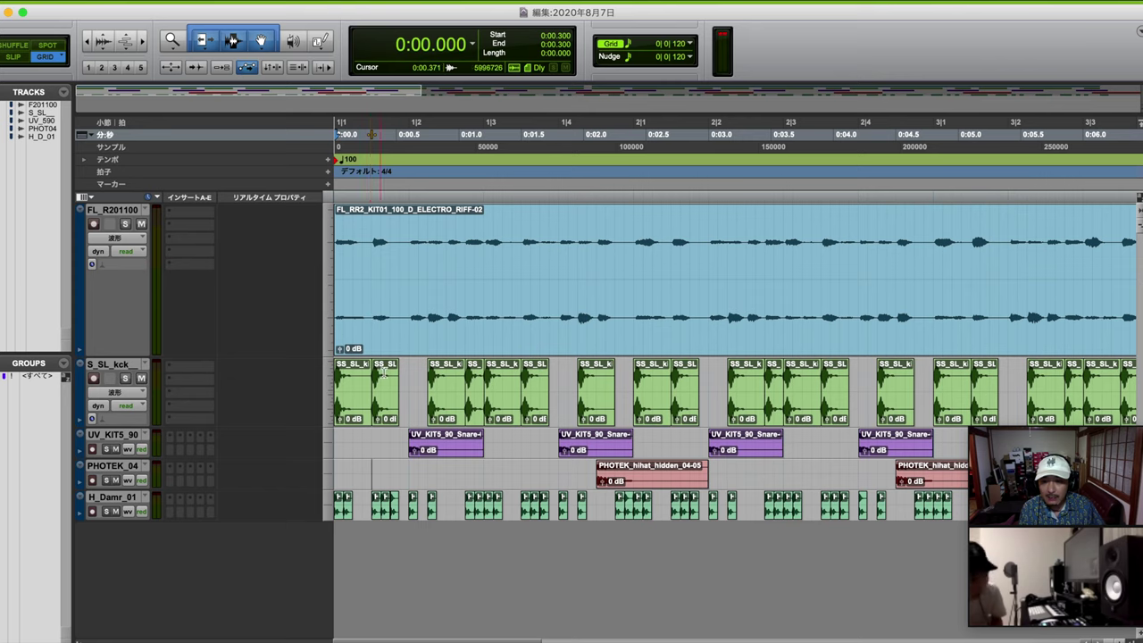
click(567, 309)
key(super+Tab)
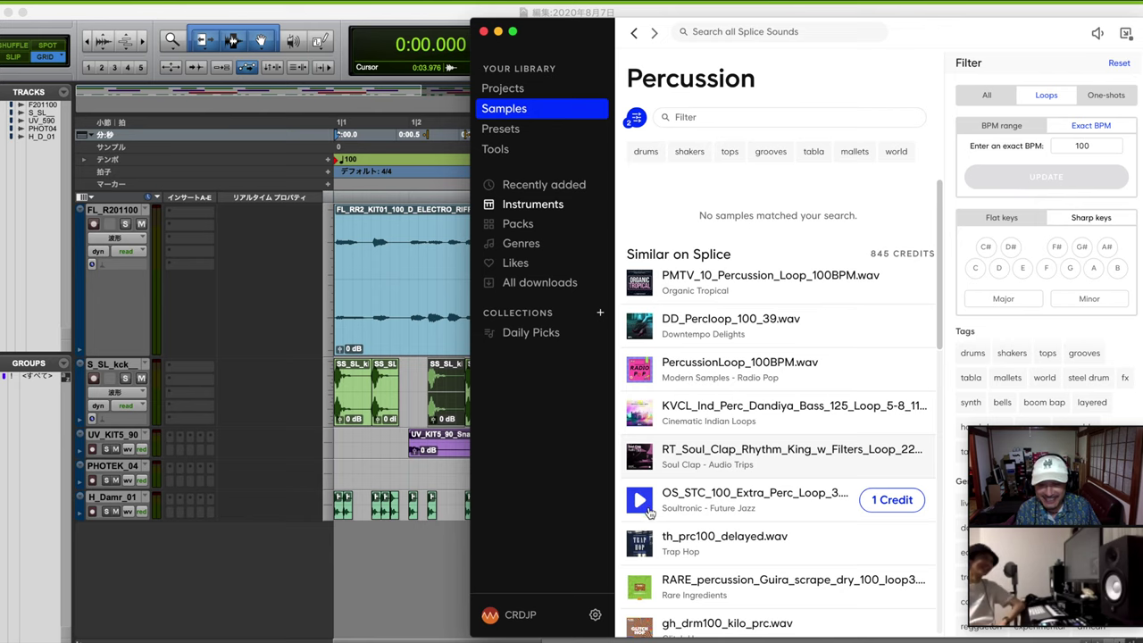
scroll(649, 511, down, 5)
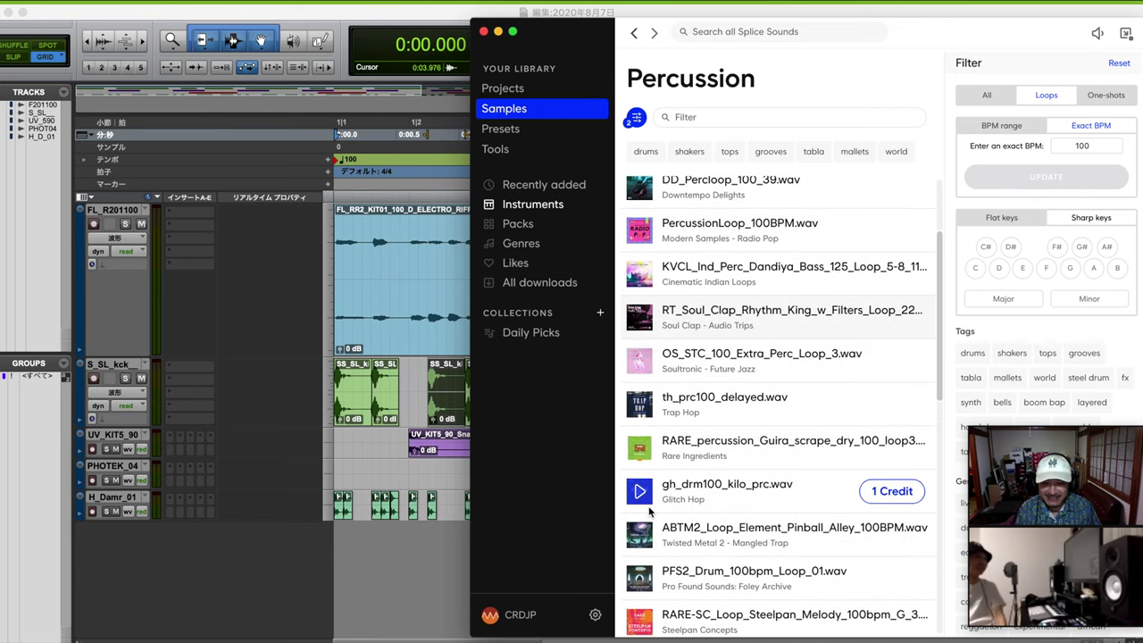
scroll(649, 510, down, 4)
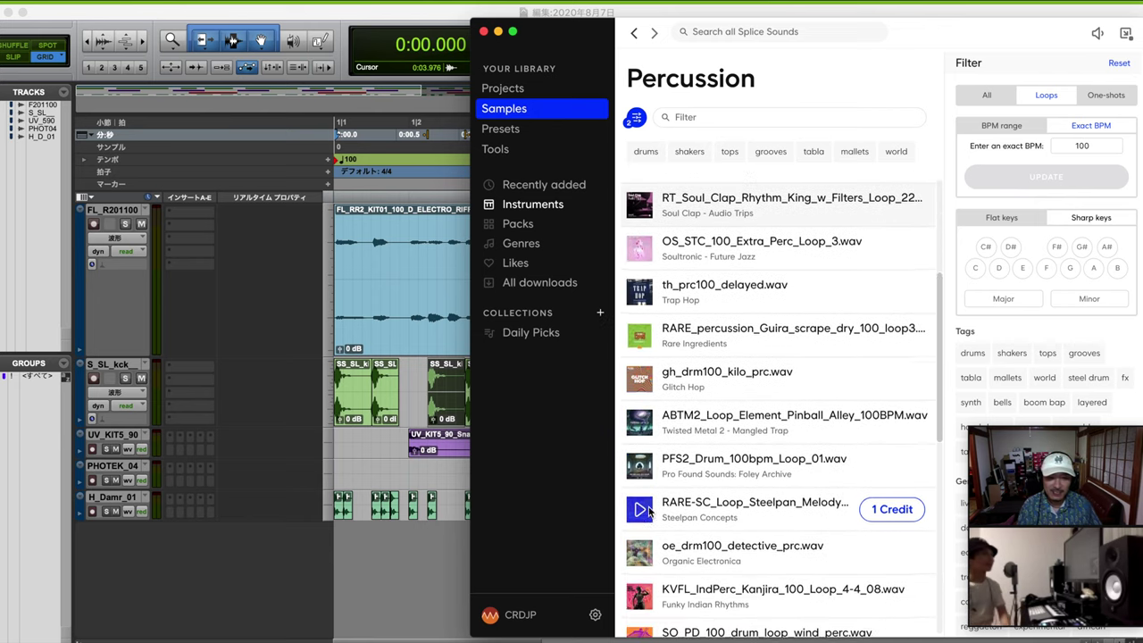
scroll(644, 513, down, 2)
scroll(640, 514, down, 12)
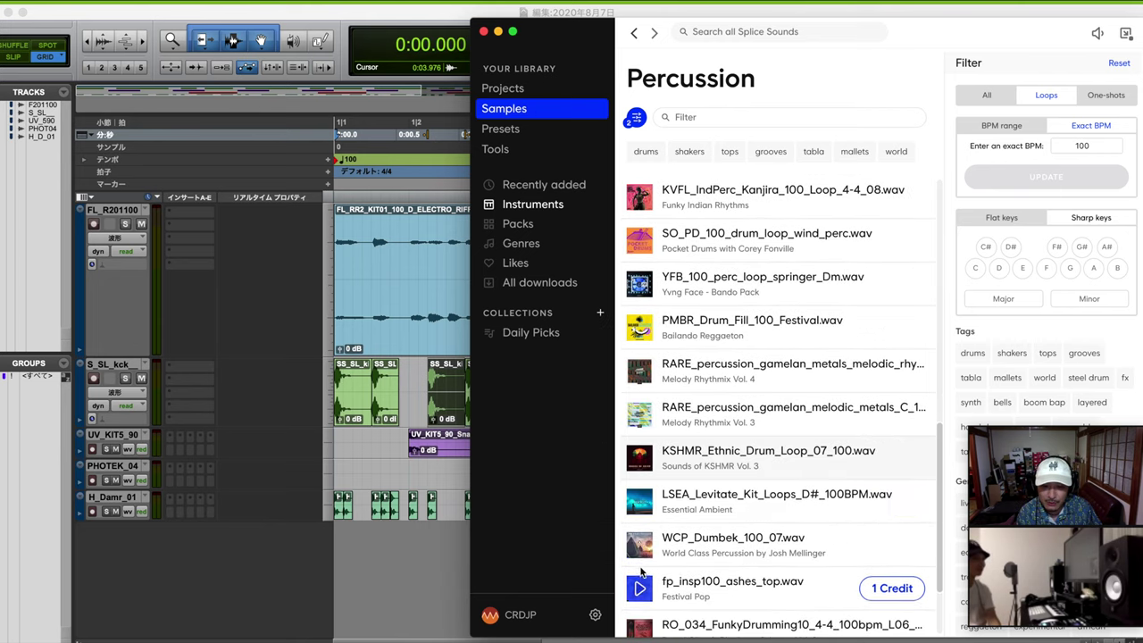
scroll(641, 553, down, 1)
click(640, 534)
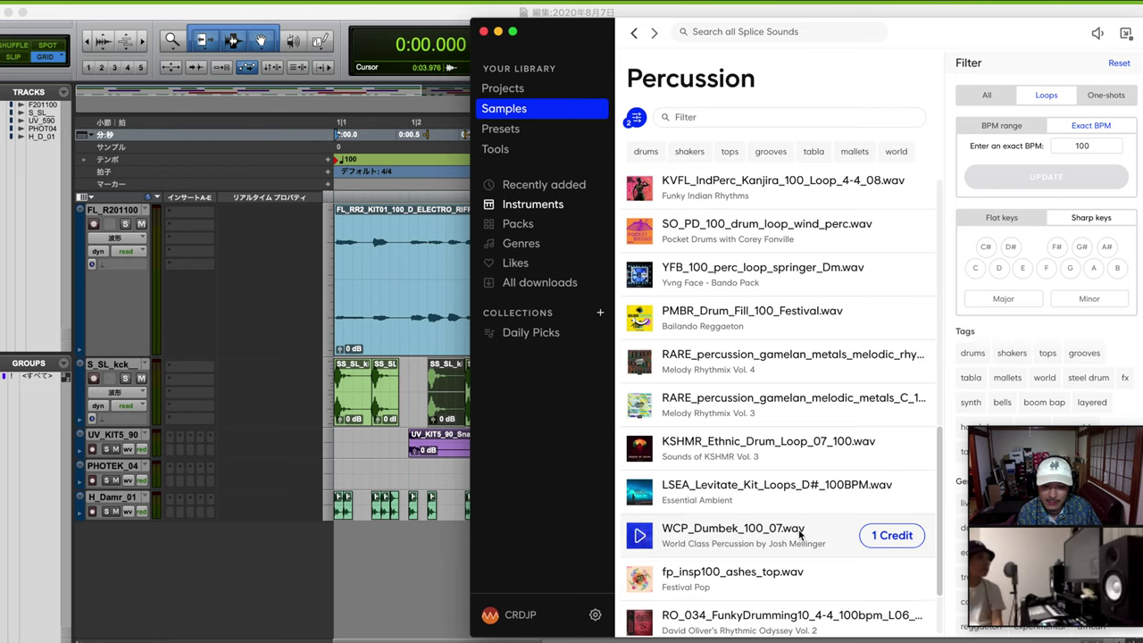
click(639, 580)
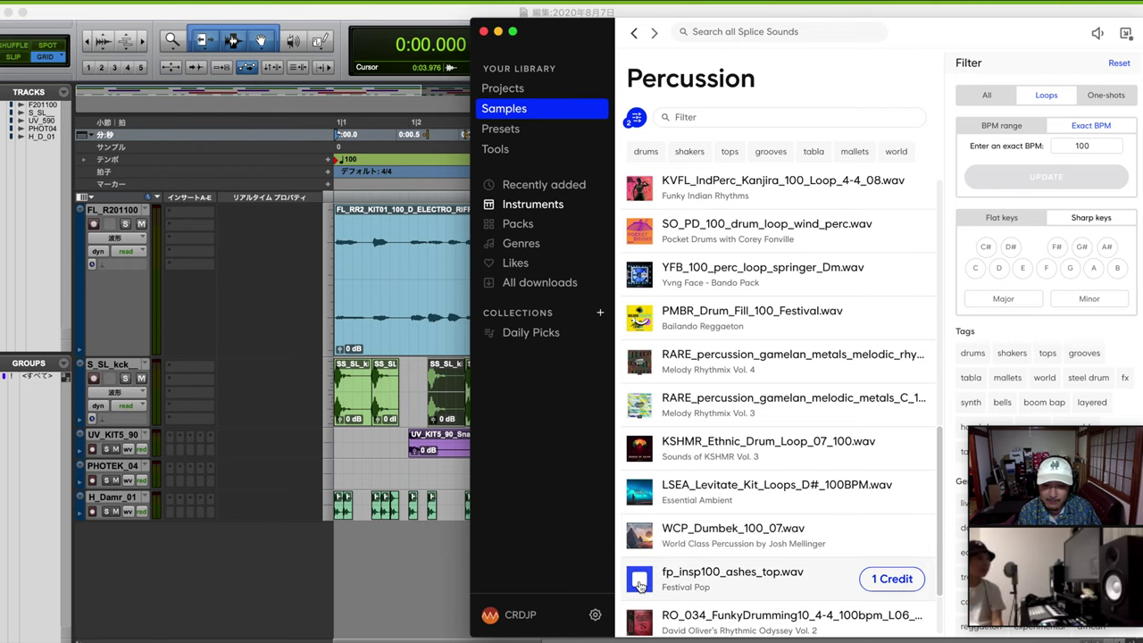
Switch to Pro Tools, review the arrangement, play the opening of the beat, and return to Splice
click(344, 569)
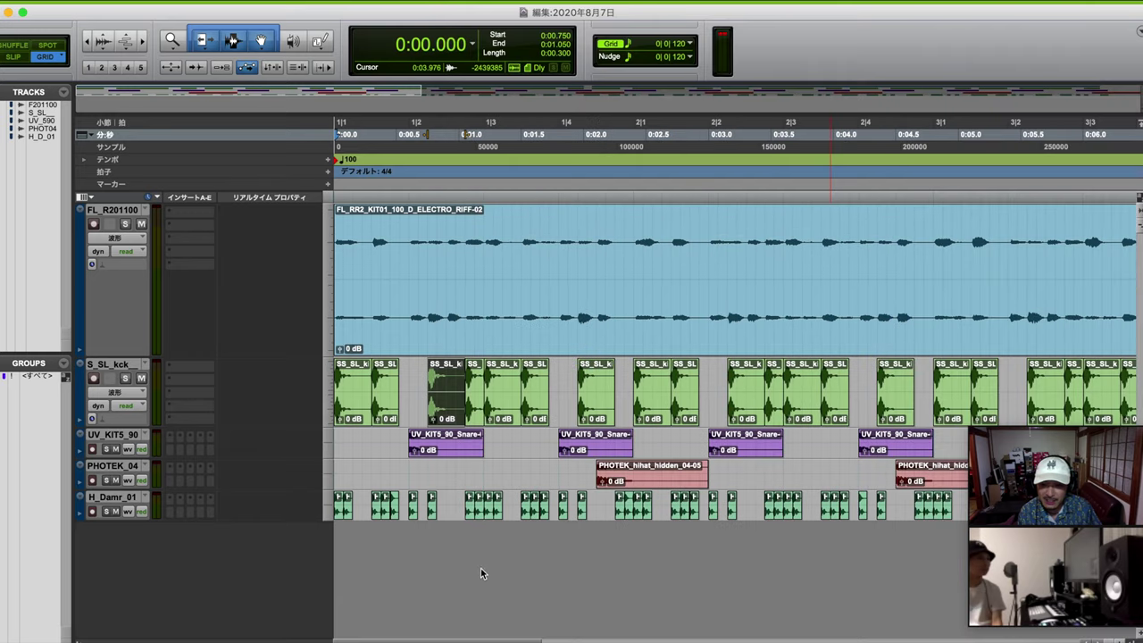
scroll(508, 565, right, 5)
scroll(508, 565, left, 5)
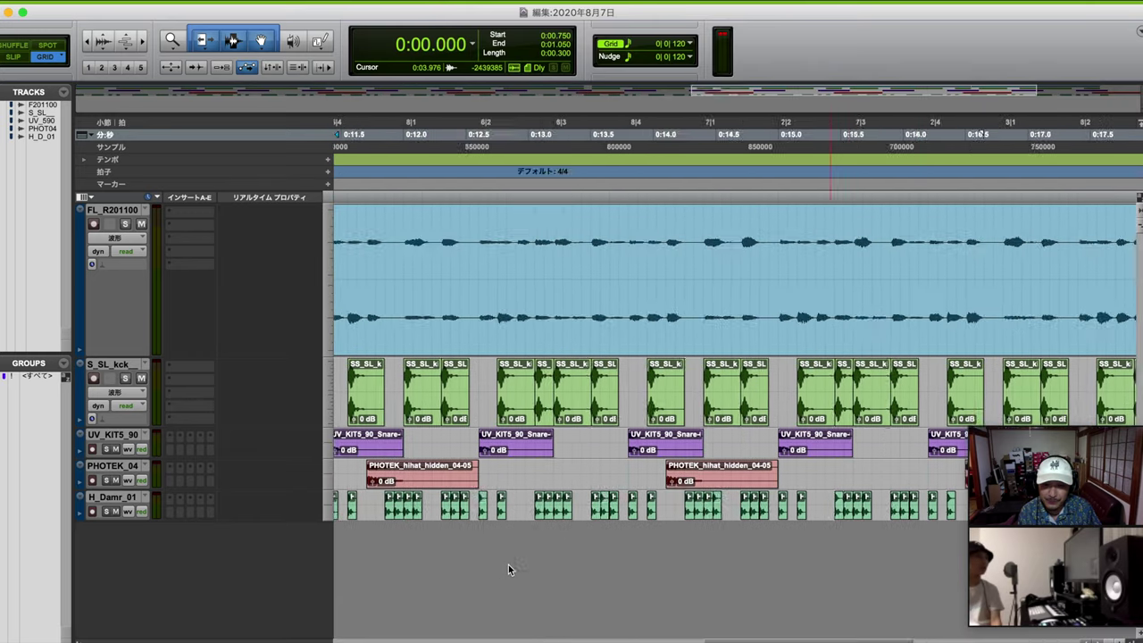
key(space)
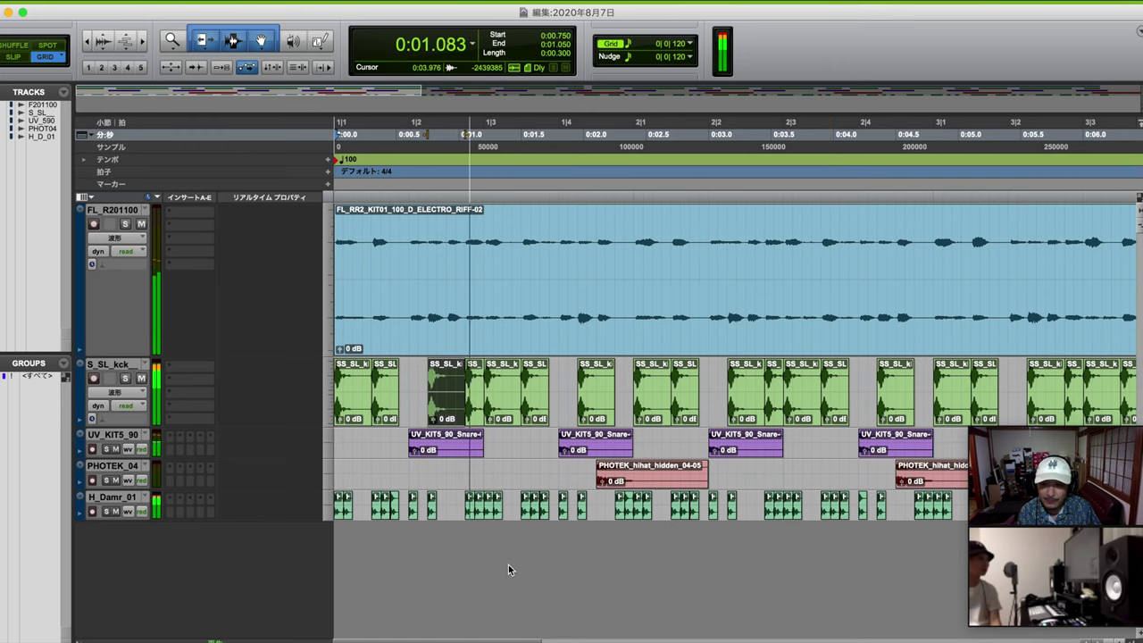
key(space)
key(super+Tab)
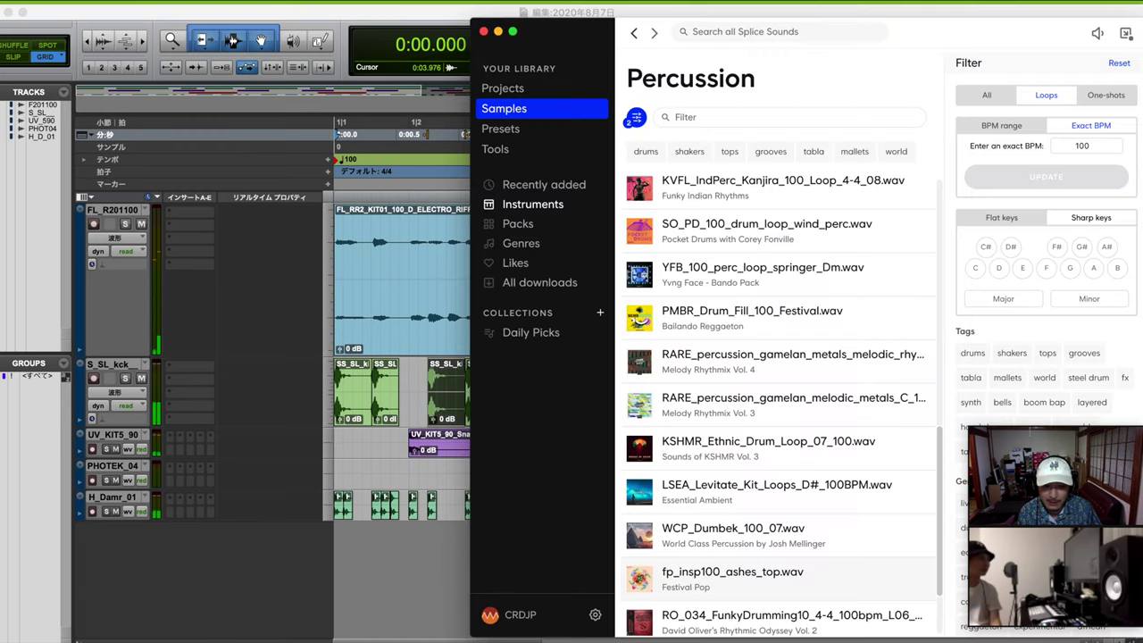
Place WCP_Dumbek_100_07 from Splice on a new Pro Tools track at the session start and play it with the beat
click(641, 502)
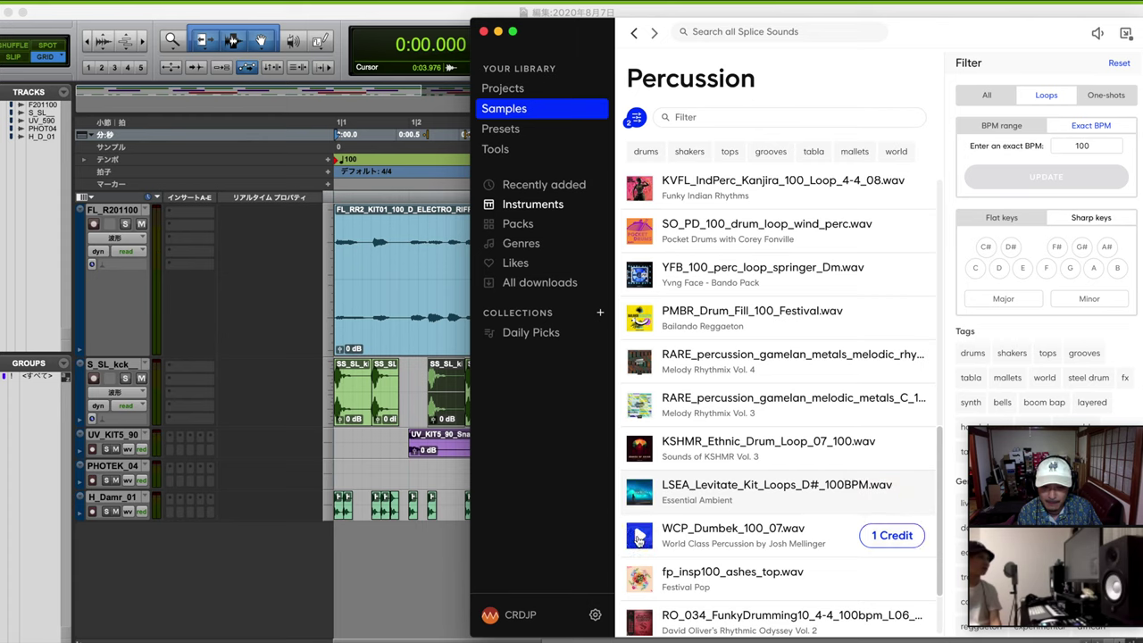
scroll(643, 536, down, 3)
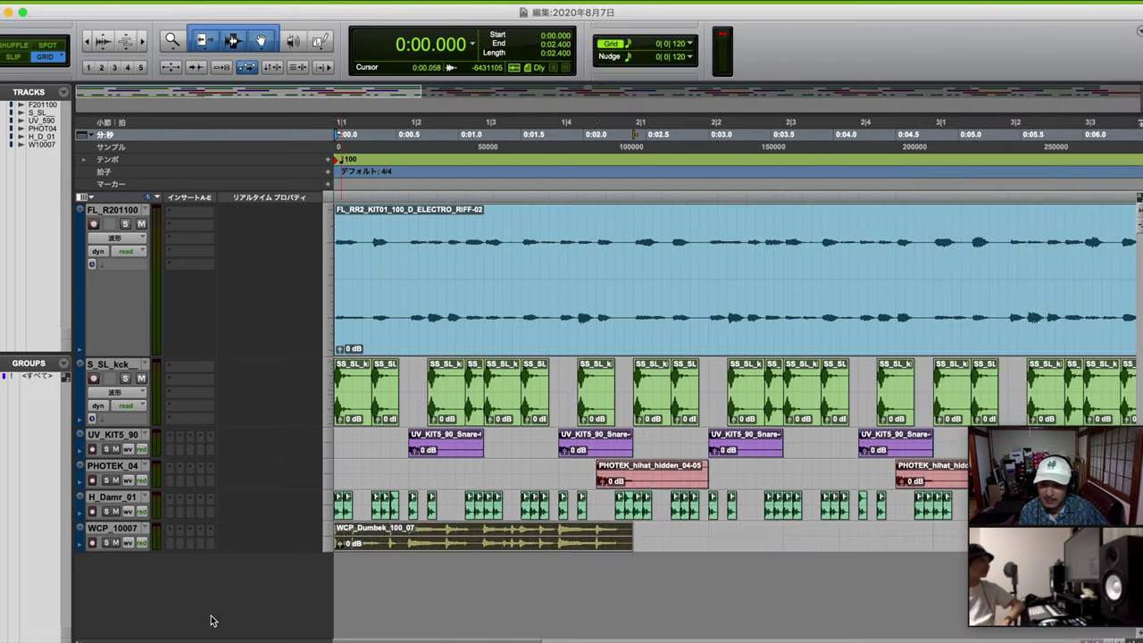
key(space)
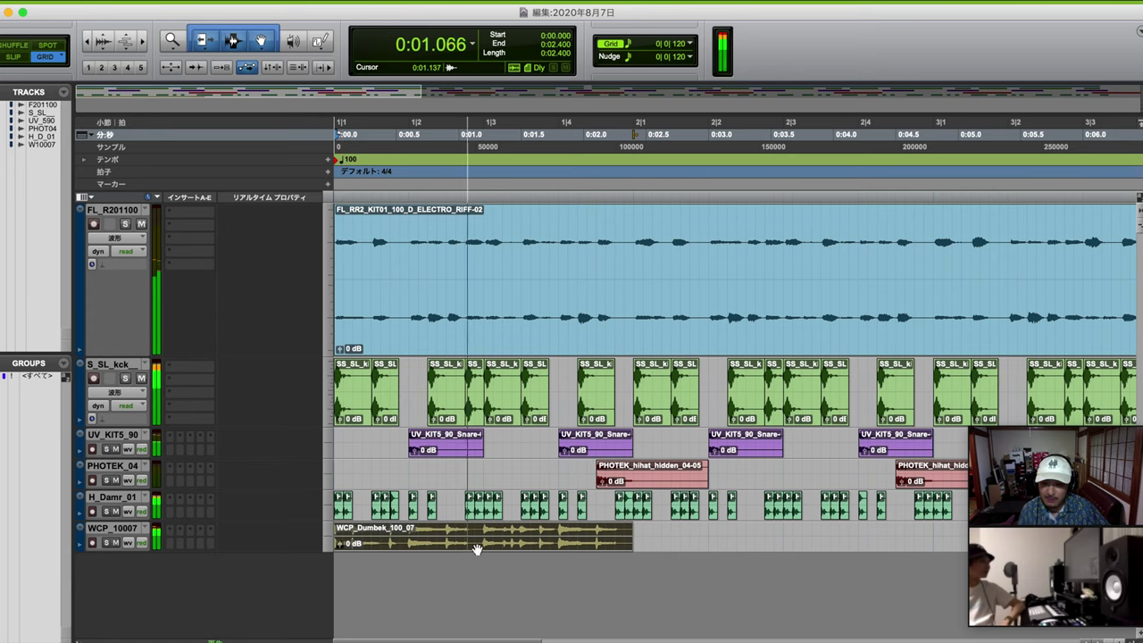
key(space)
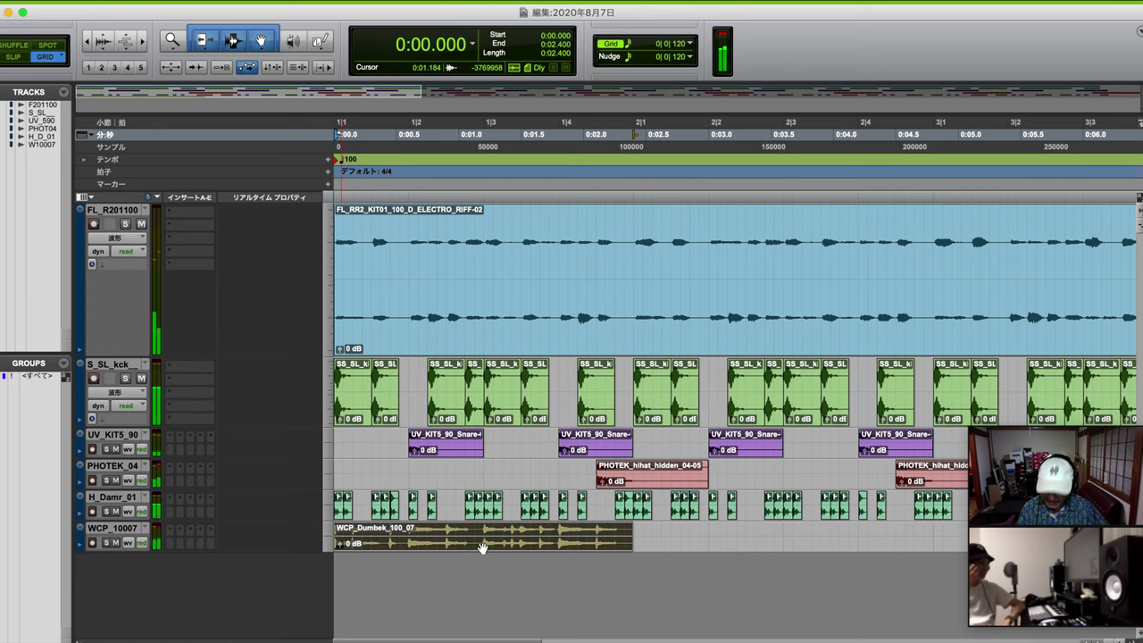
Duplicate the WCP_Dumbek_100_07 clip seven times so the percussion loop fills all eight bars
key(super+d)
key(super+d)
key(super+d)
key(super+d)
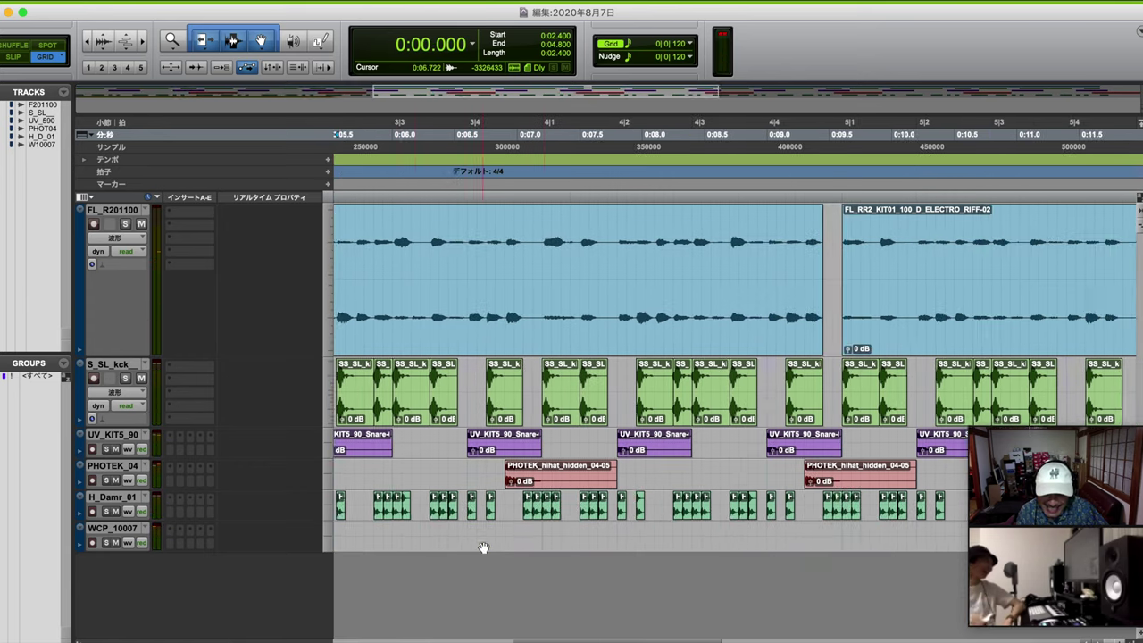
key(super+d)
key(super+d)
key(super+d)
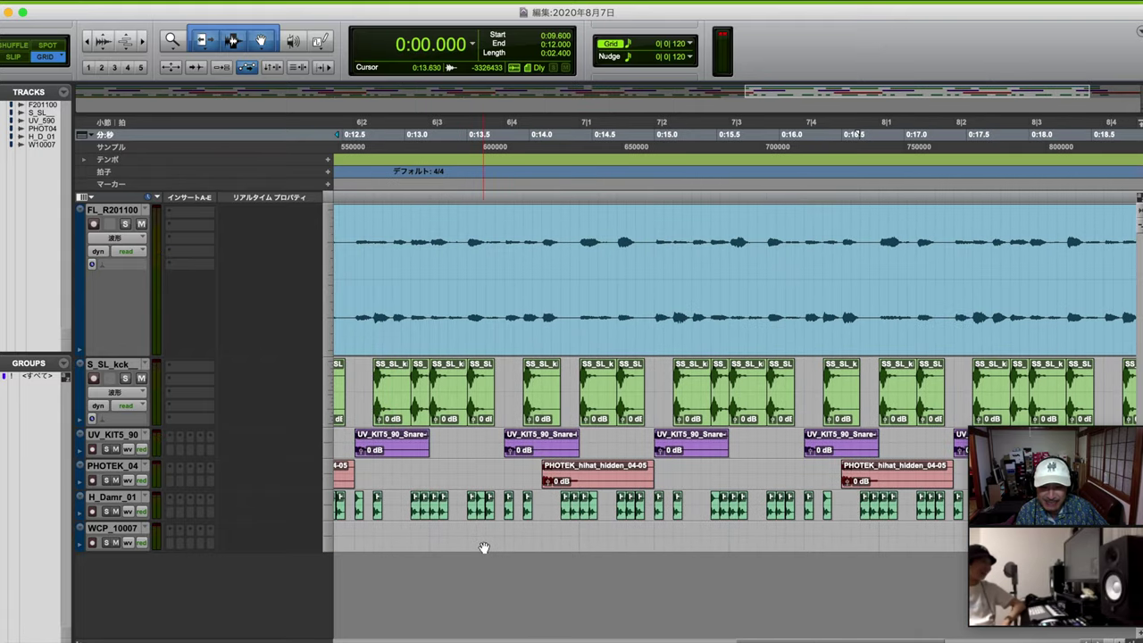
scroll(482, 545, left, 15)
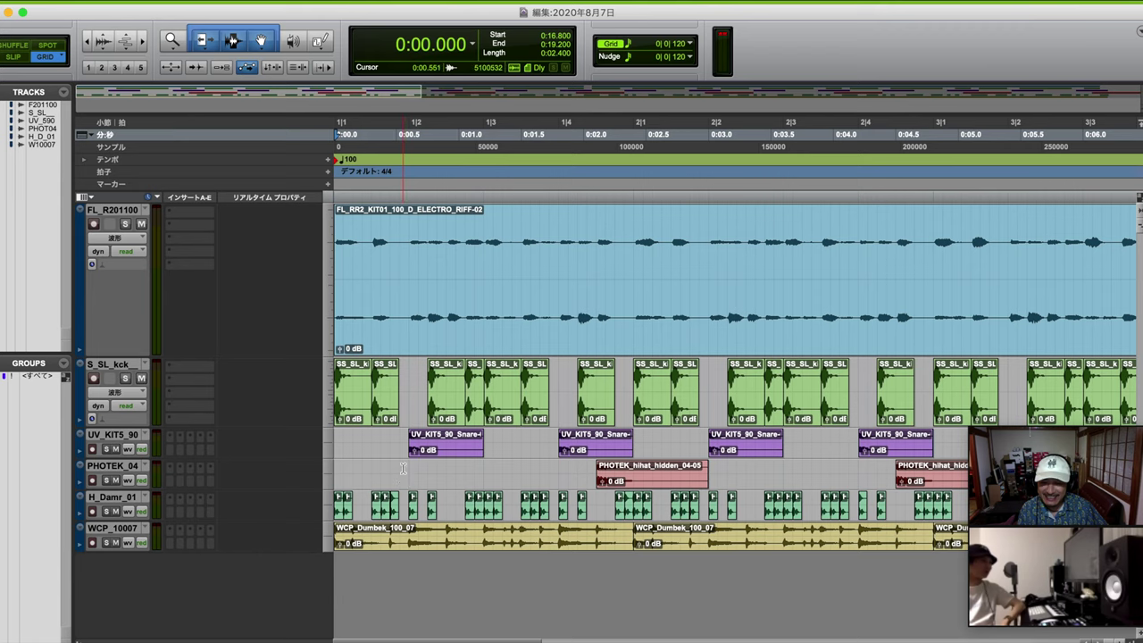
drag(403, 469, 336, 473)
click(337, 469)
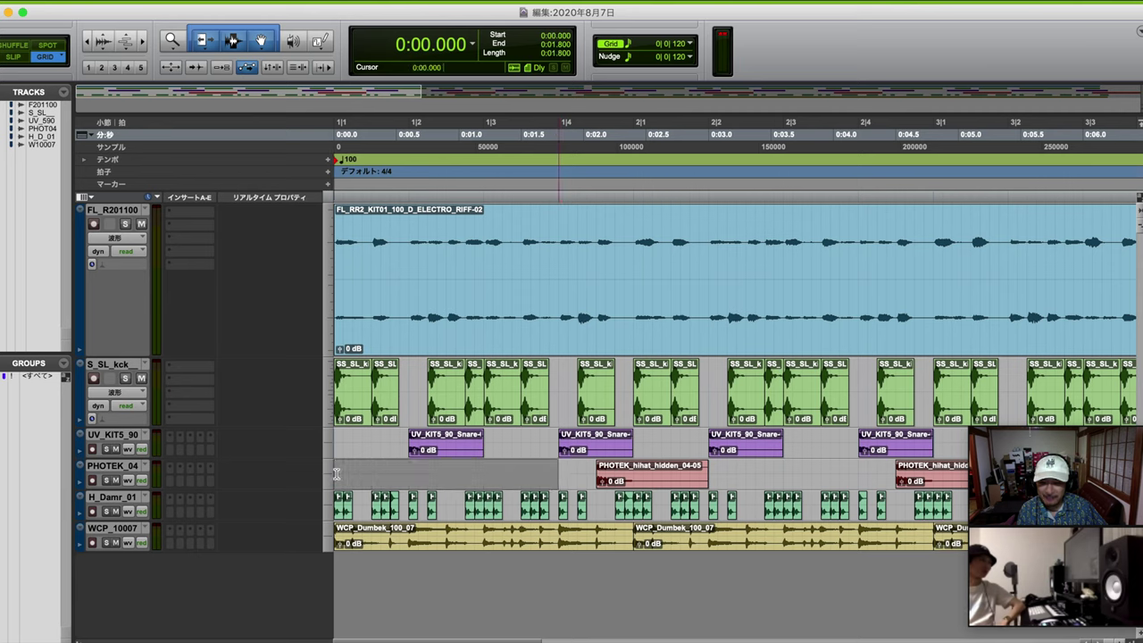
click(336, 473)
click(576, 471)
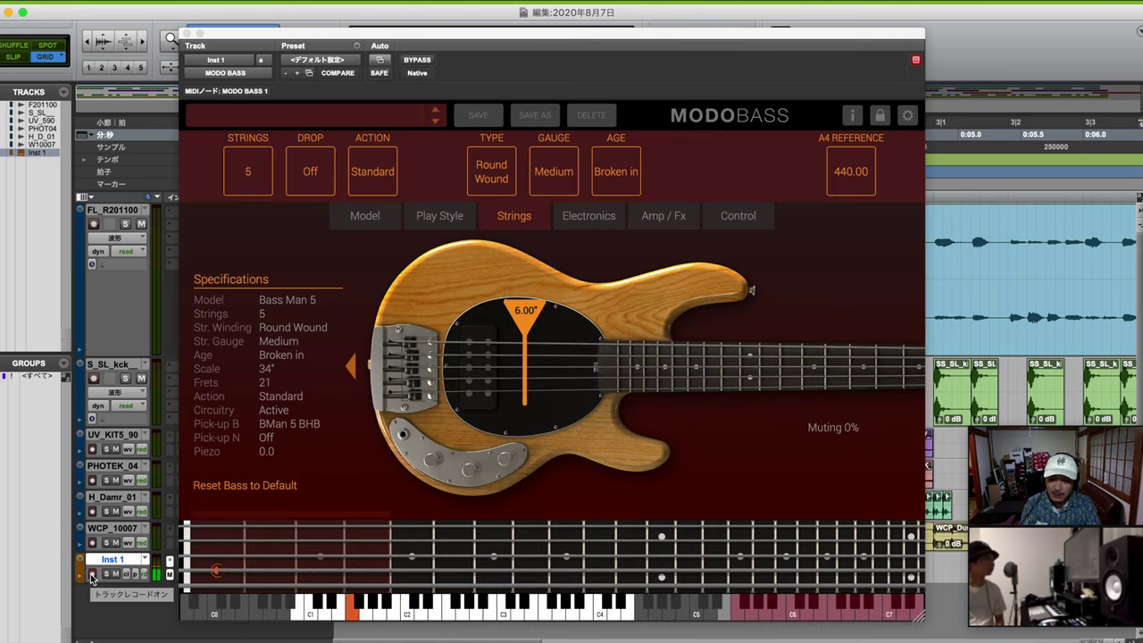
Try a six-string setup in MODO BASS, restore five strings, view the Play Style options and close the plug-in
click(251, 176)
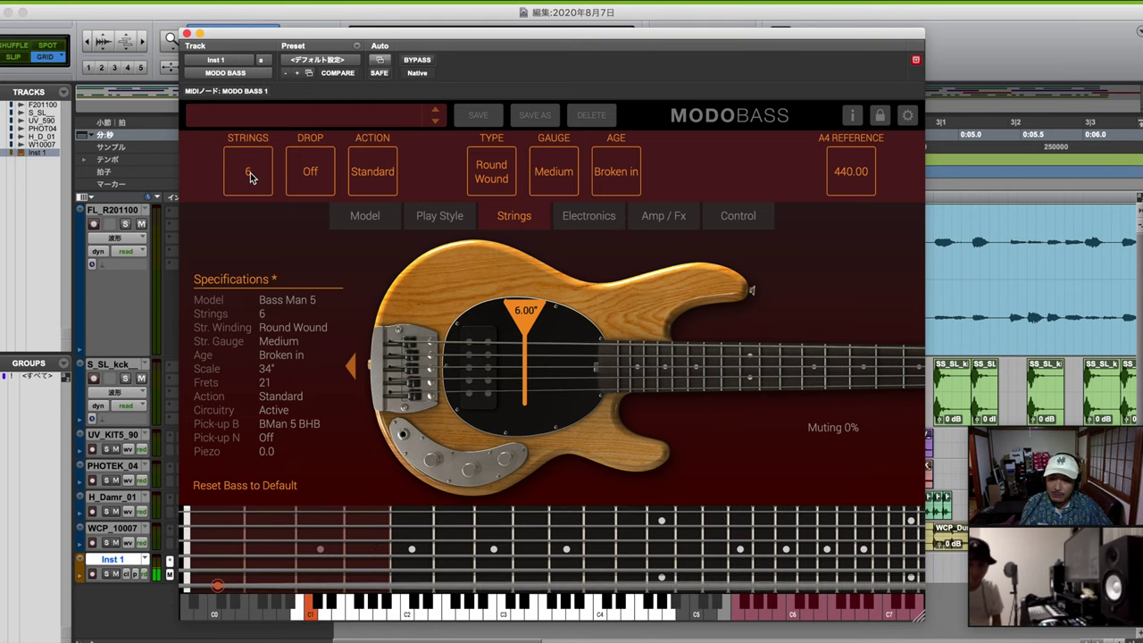
click(251, 177)
click(443, 217)
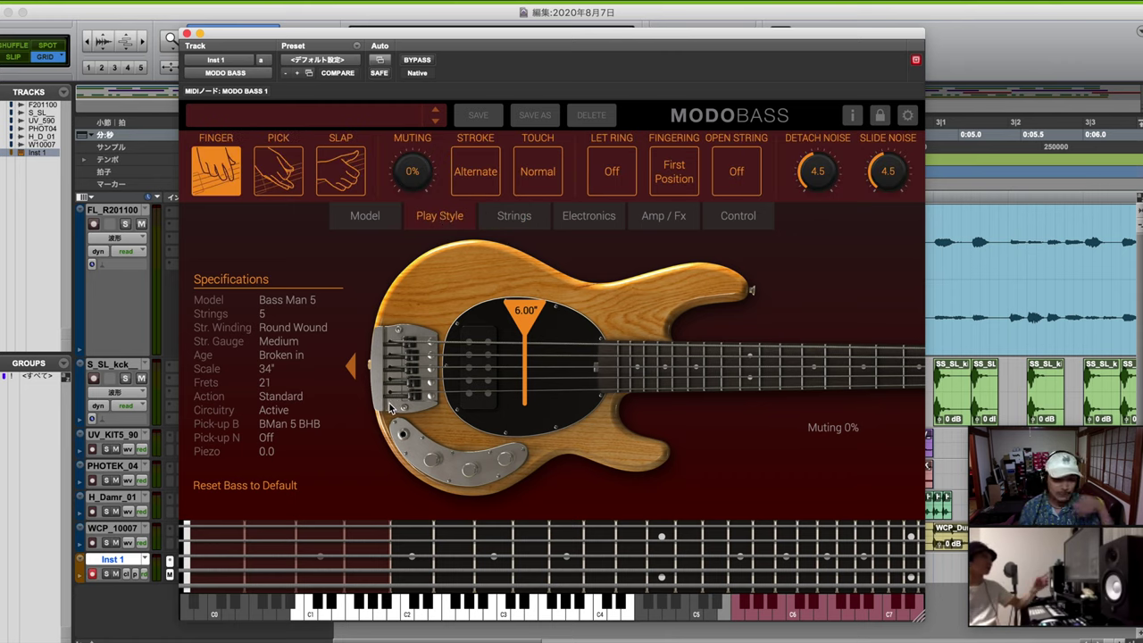
key(super+w)
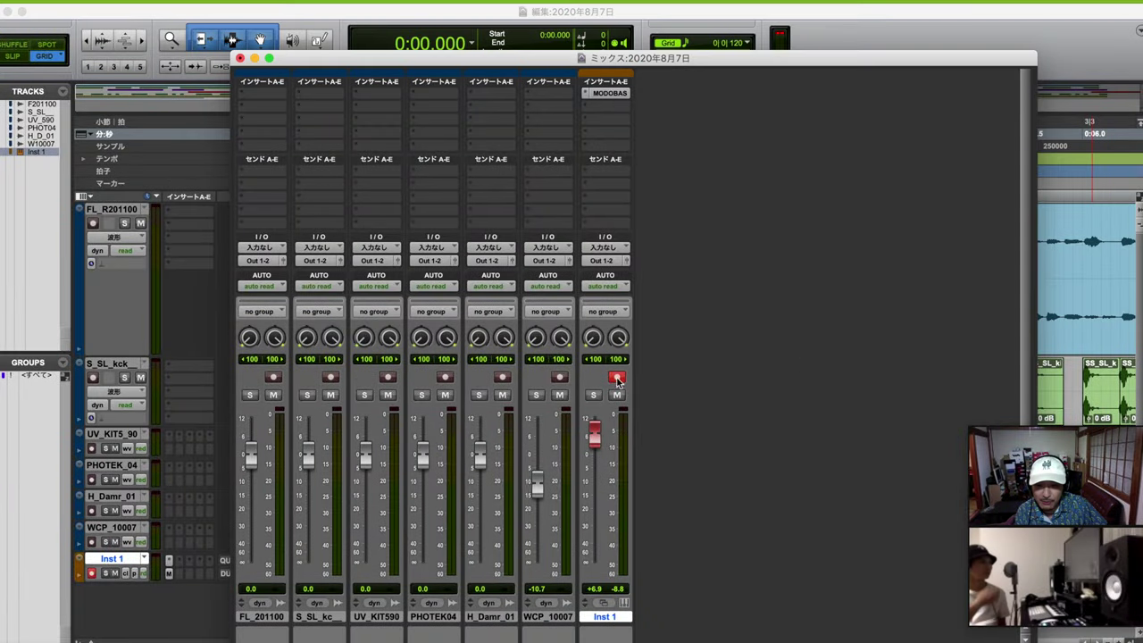
Insert a stereo Dyn3 Compressor/Limiter after MODO BASS on Inst 1 with about 11.7 dB gain and a -28.2 dB threshold
click(615, 107)
mouse_move(697, 135)
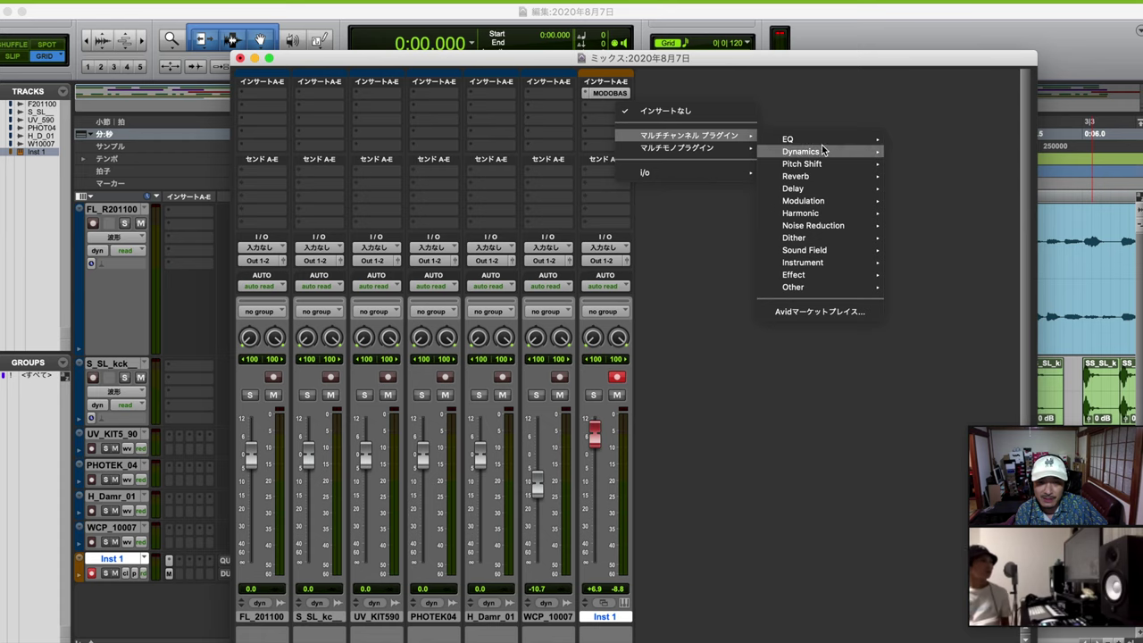
mouse_move(830, 143)
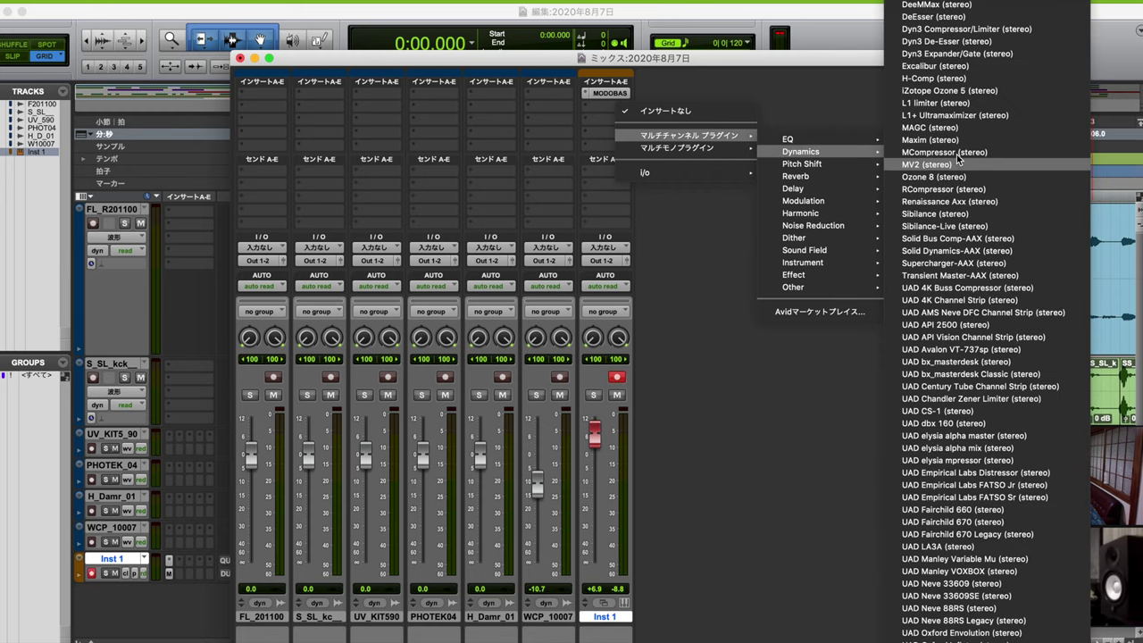
click(996, 31)
drag(533, 225, 533, 197)
drag(539, 282, 519, 281)
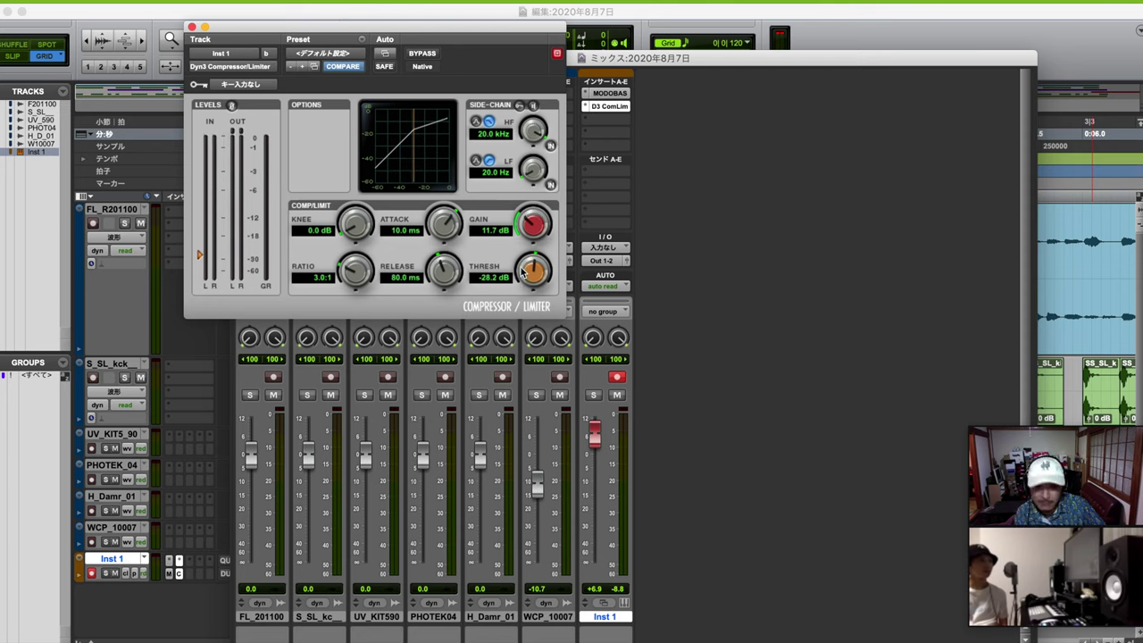
drag(527, 241, 520, 237)
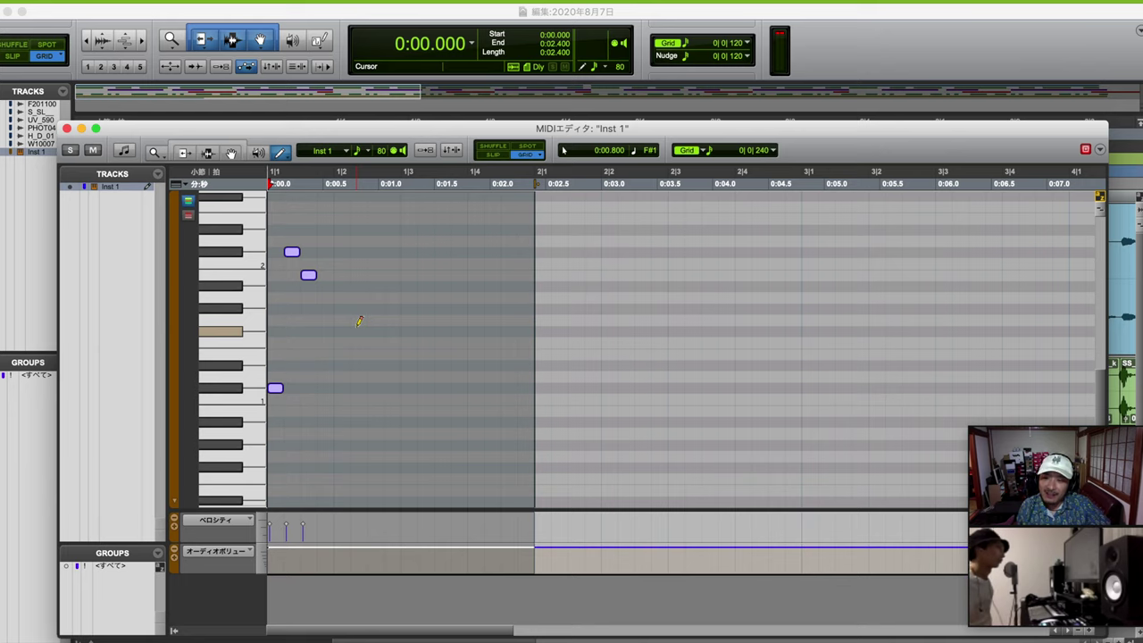
Try a C#1 note at 0.450 seconds in the Inst 1 bass line and delete it
click(326, 387)
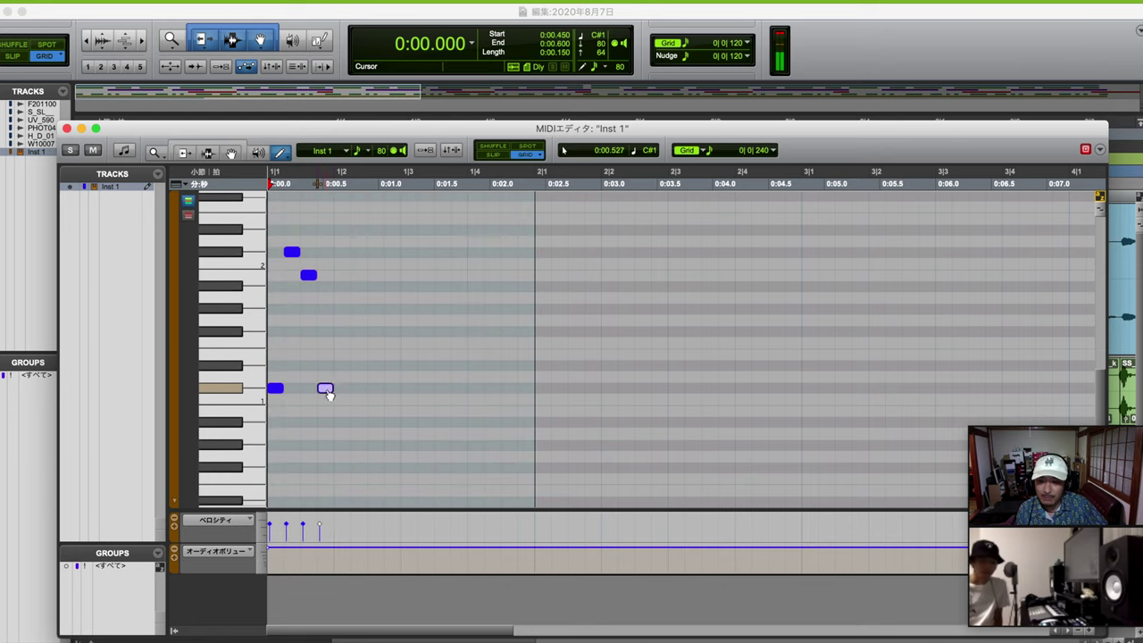
mouse_move(326, 388)
mouse_down()
mouse_move(327, 349)
mouse_move(327, 387)
mouse_up()
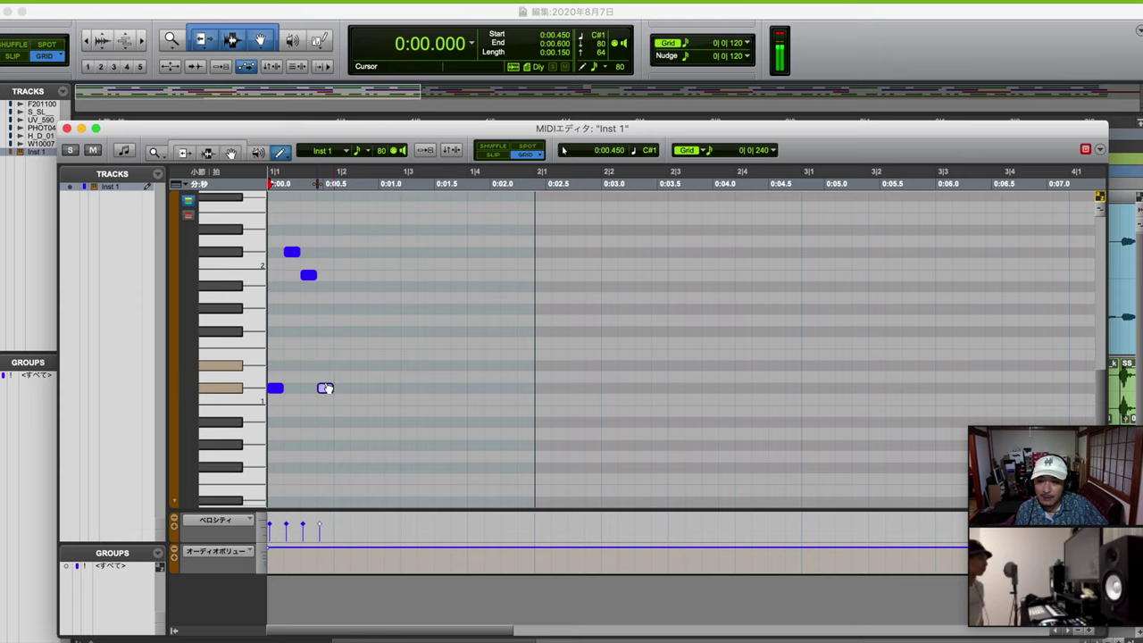
key(Delete)
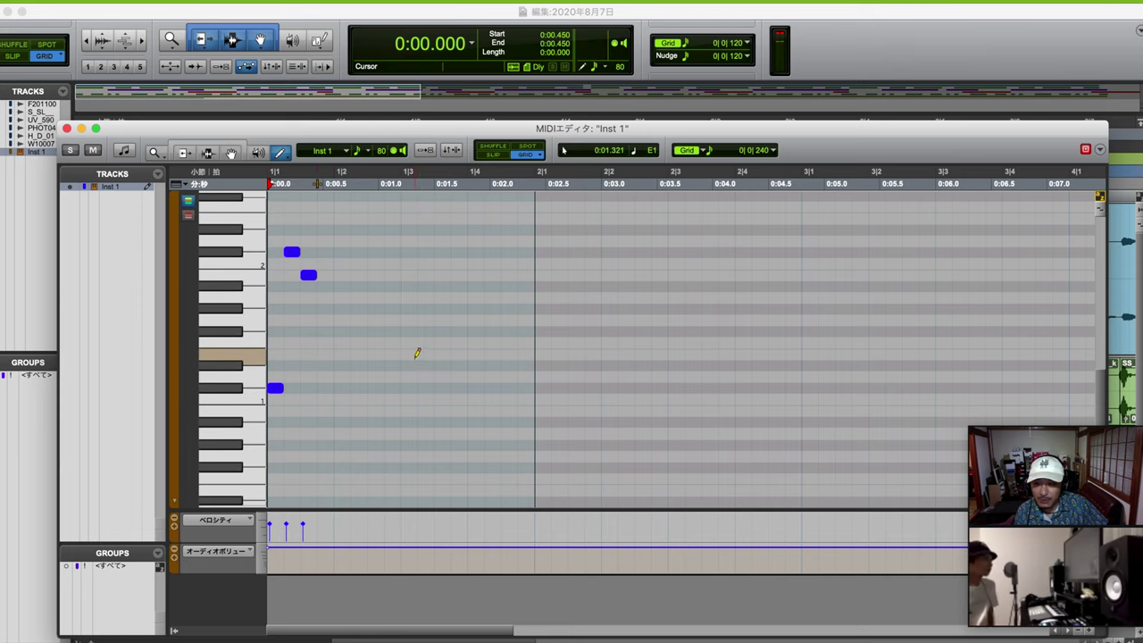
Play back the bass line, move its first note to B0 and its third note to Bb1
key(space)
key(space)
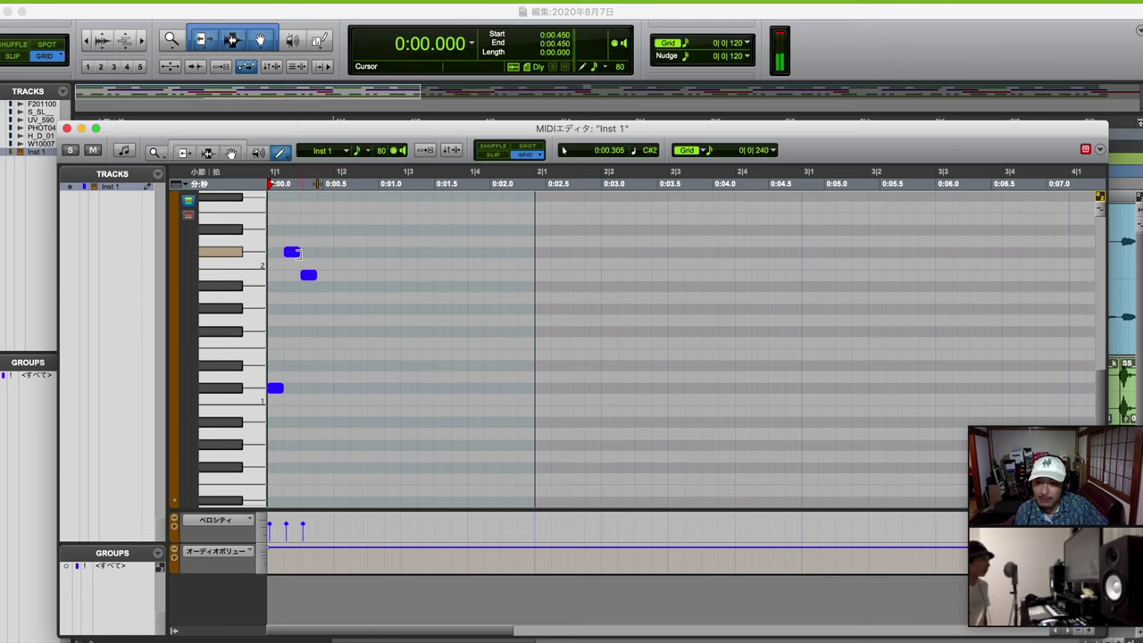
drag(275, 390, 275, 411)
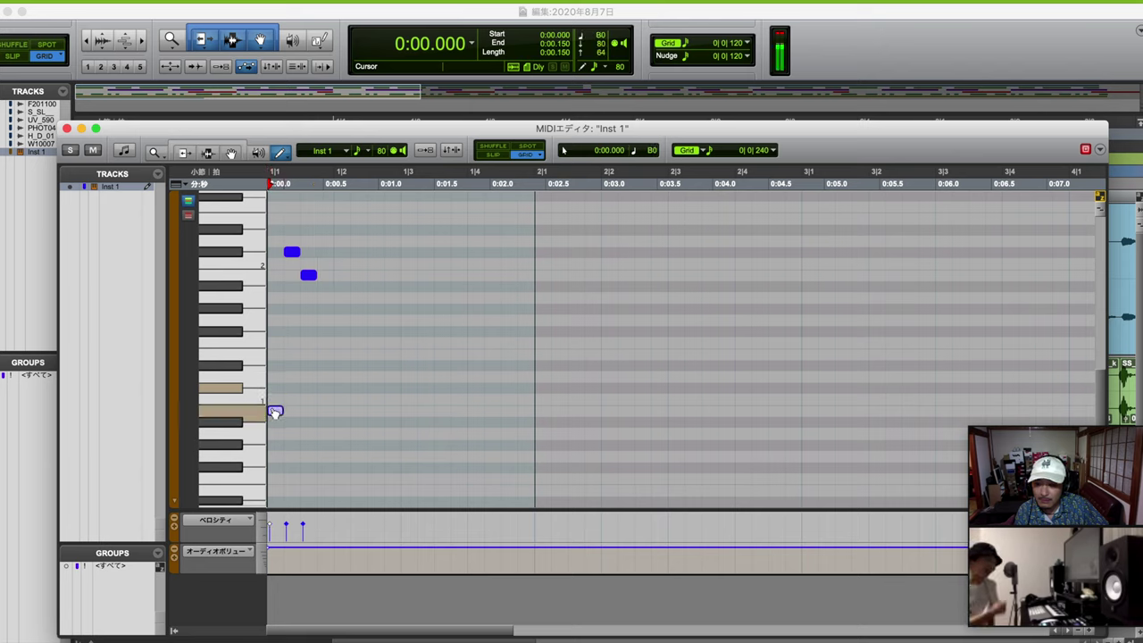
click(294, 254)
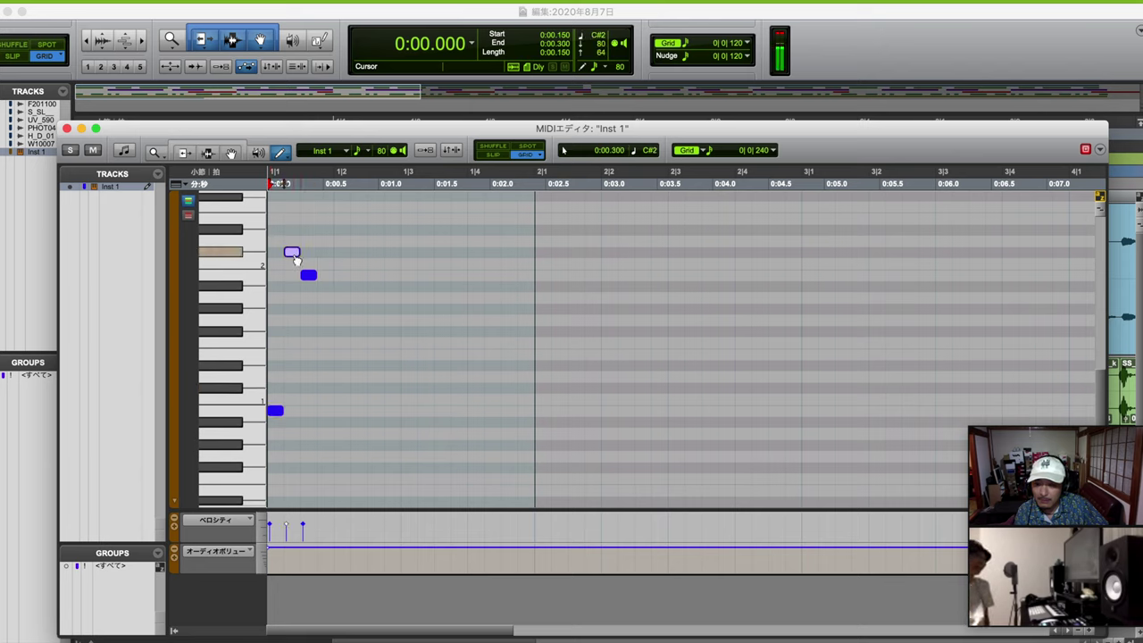
click(312, 277)
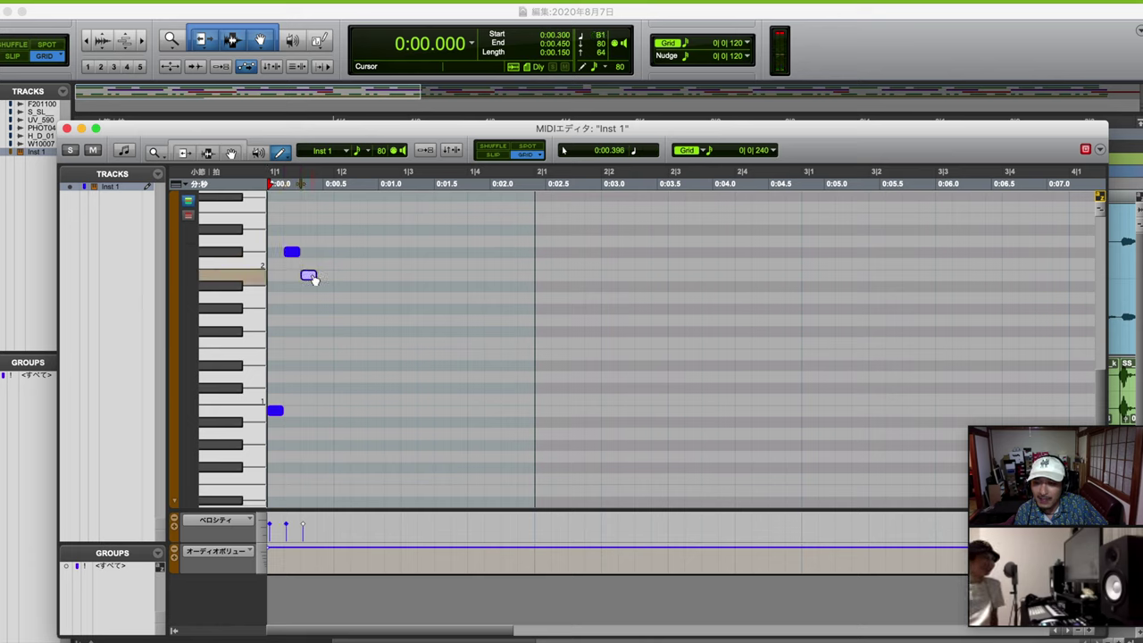
click(312, 277)
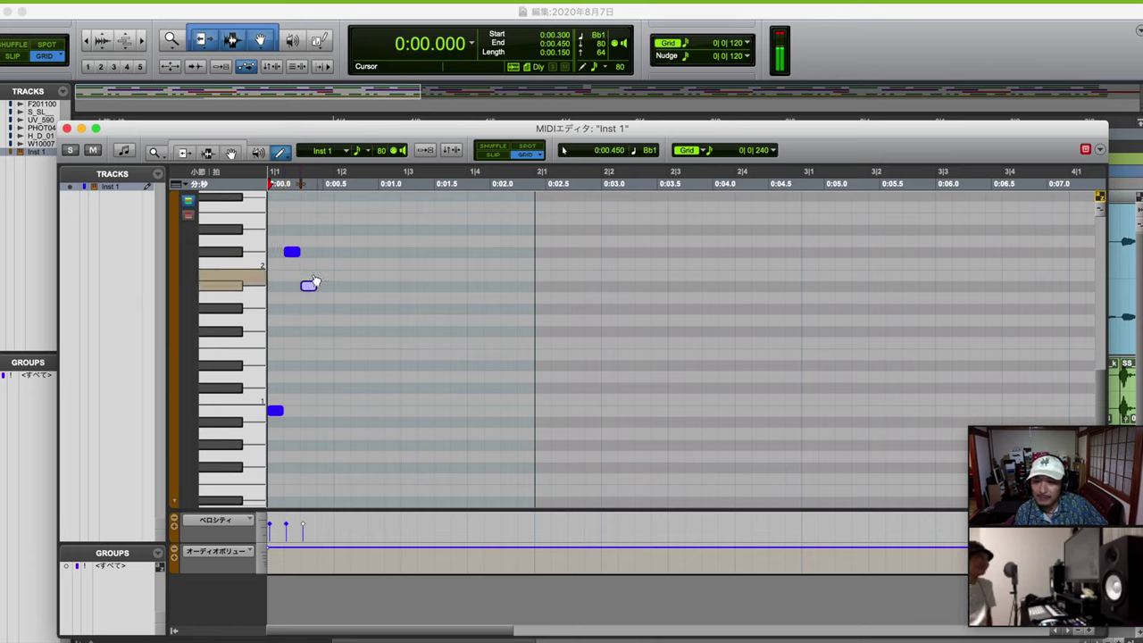
Play back the Inst 1 bass line and continue it with two more notes starting at 0.600 seconds
key(space)
key(space)
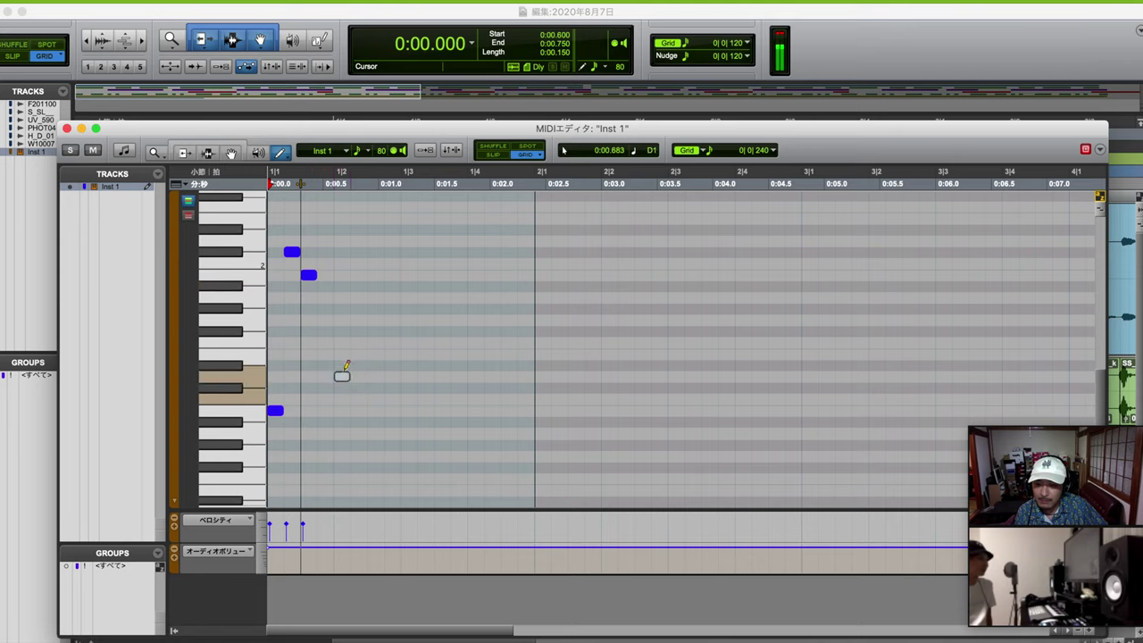
click(342, 346)
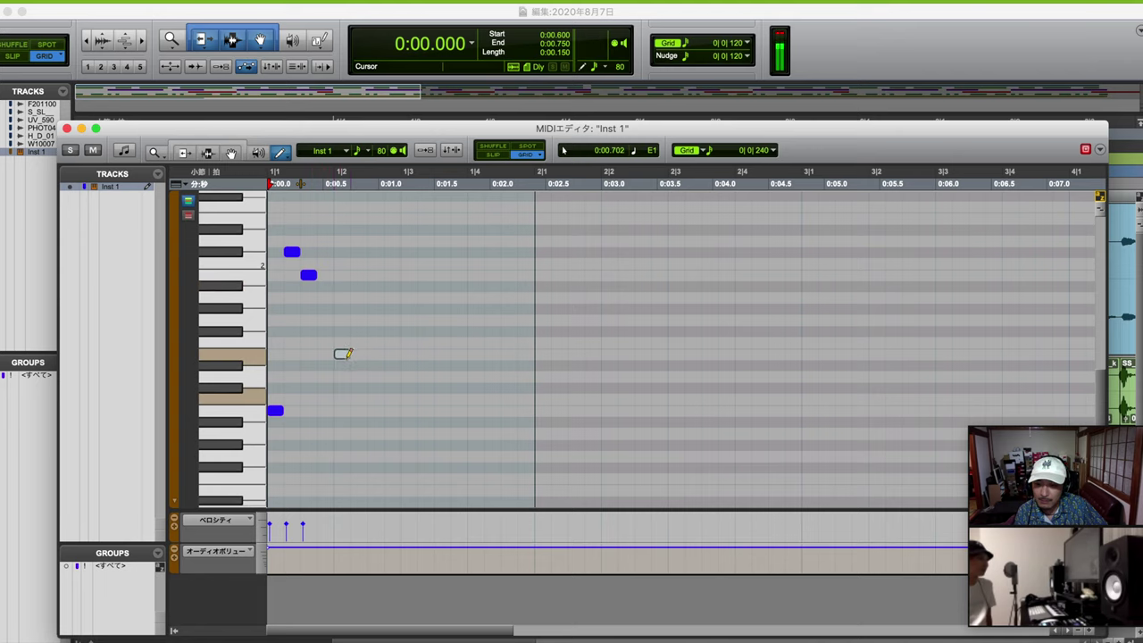
click(359, 293)
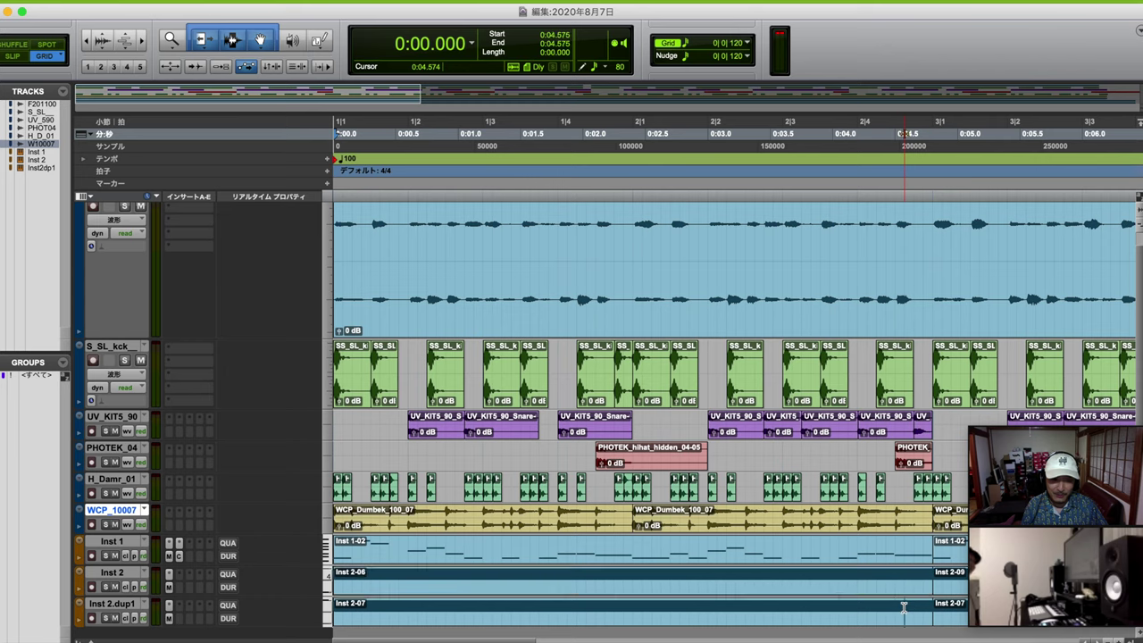
Play back the whole arrangement from the beginning to check the bass line against the drums, riff and dumbek loop
click(903, 607)
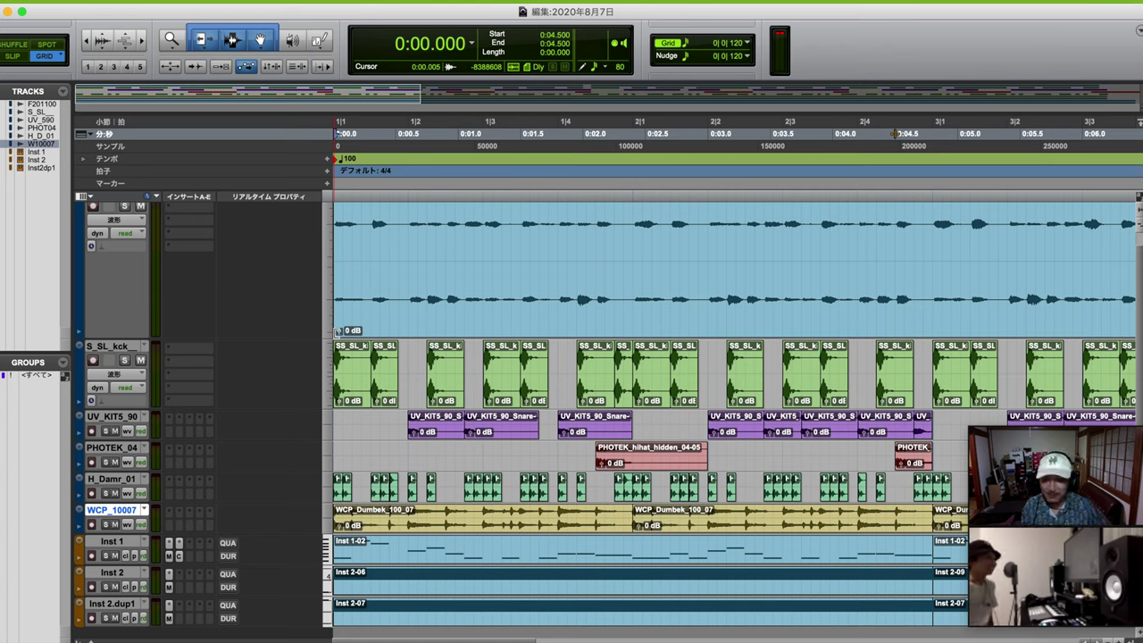
key(space)
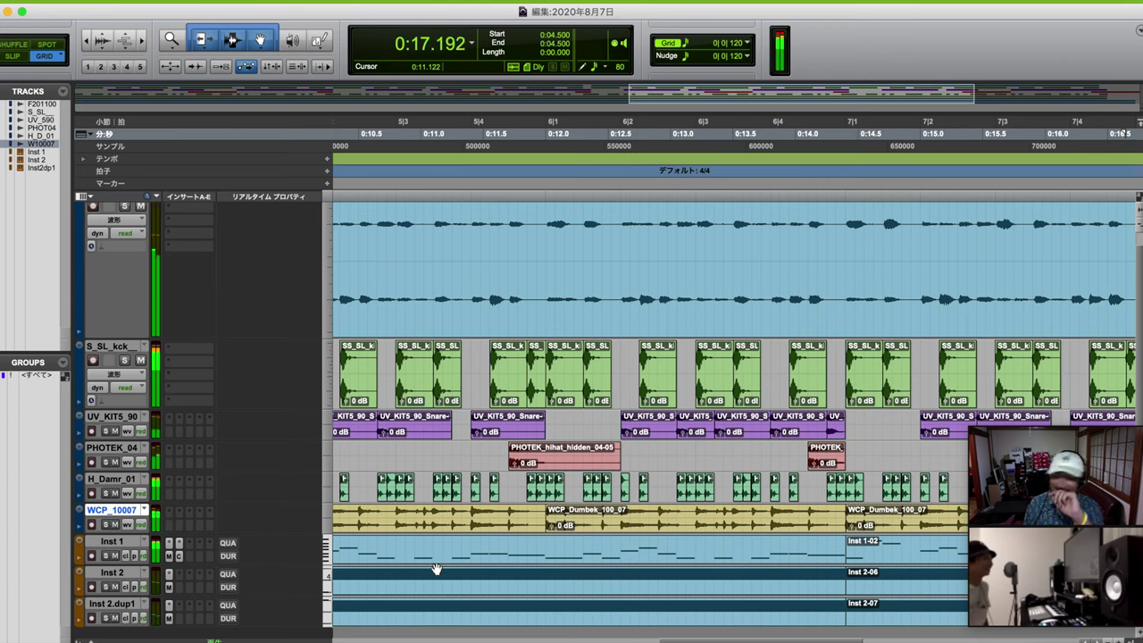
key(space)
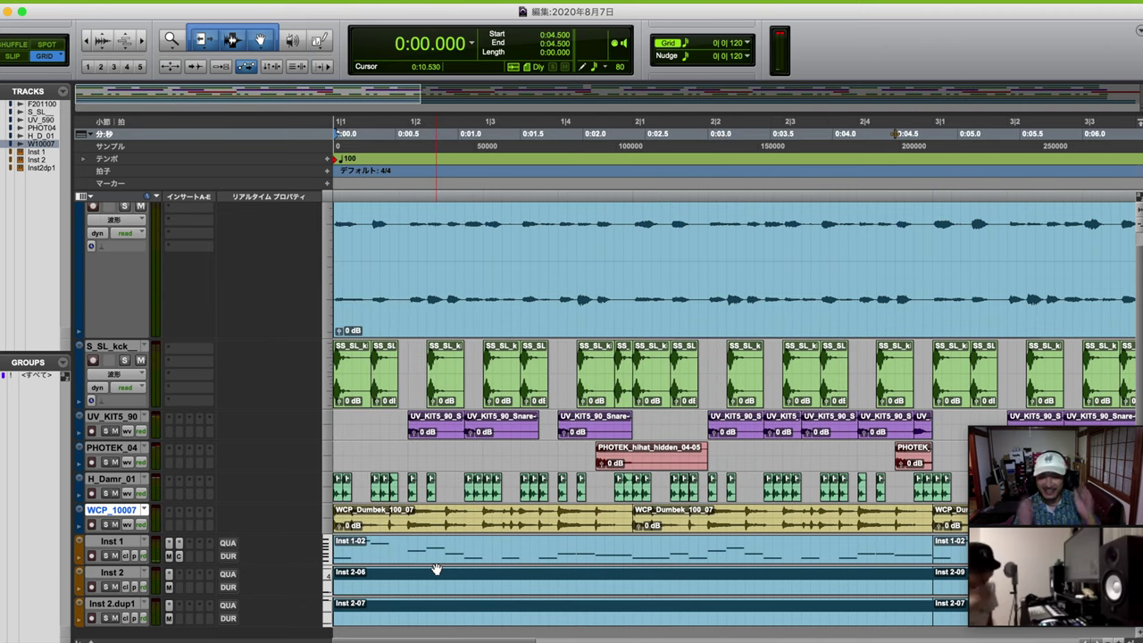
Select the range from 19.200 to 20.475 seconds across the tracks, covering the clips that extend past bar 8
key(super+bracketright)
key(super+bracketright)
key(super+bracketleft)
key(super+bracketleft)
scroll(436, 569, right, 15)
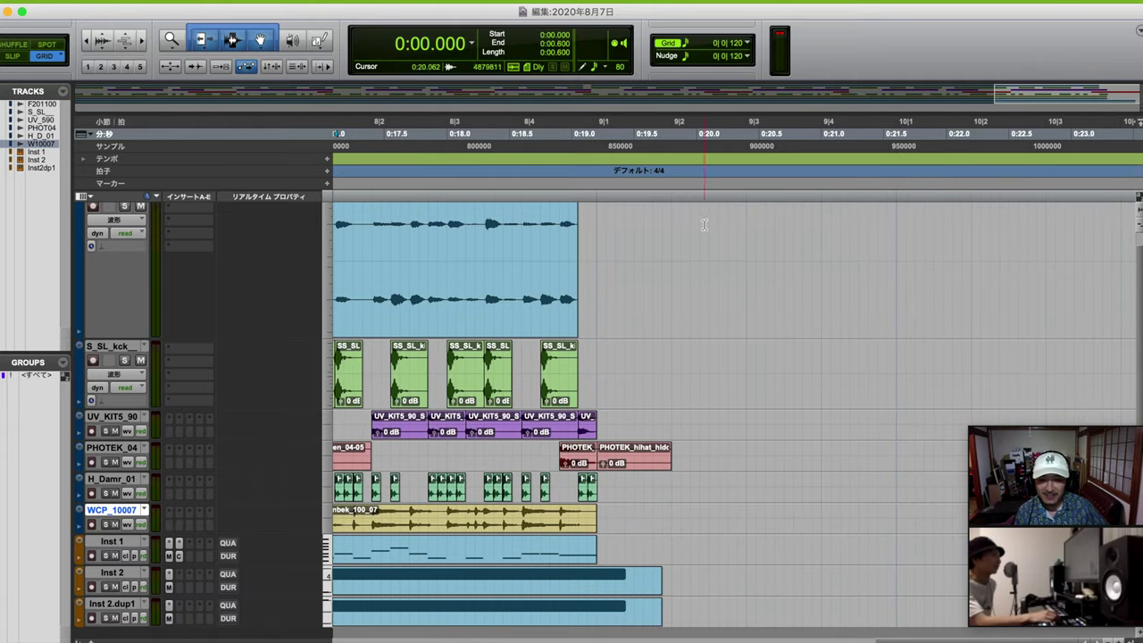
drag(596, 223, 752, 581)
scroll(739, 571, up, 3)
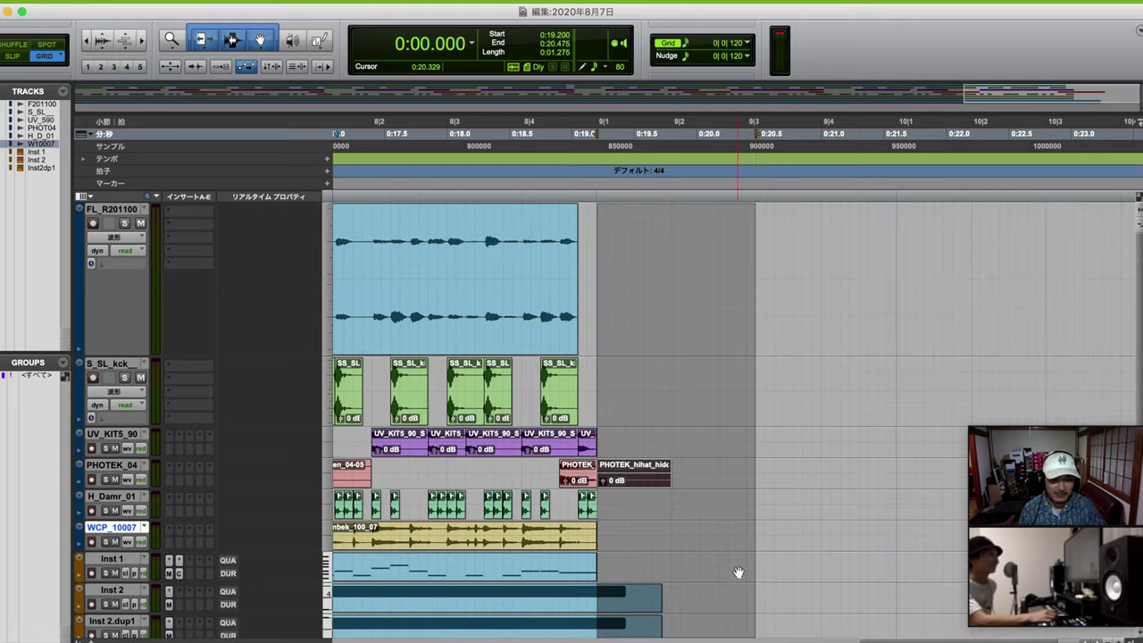
scroll(737, 572, left, 10)
scroll(740, 572, left, 5)
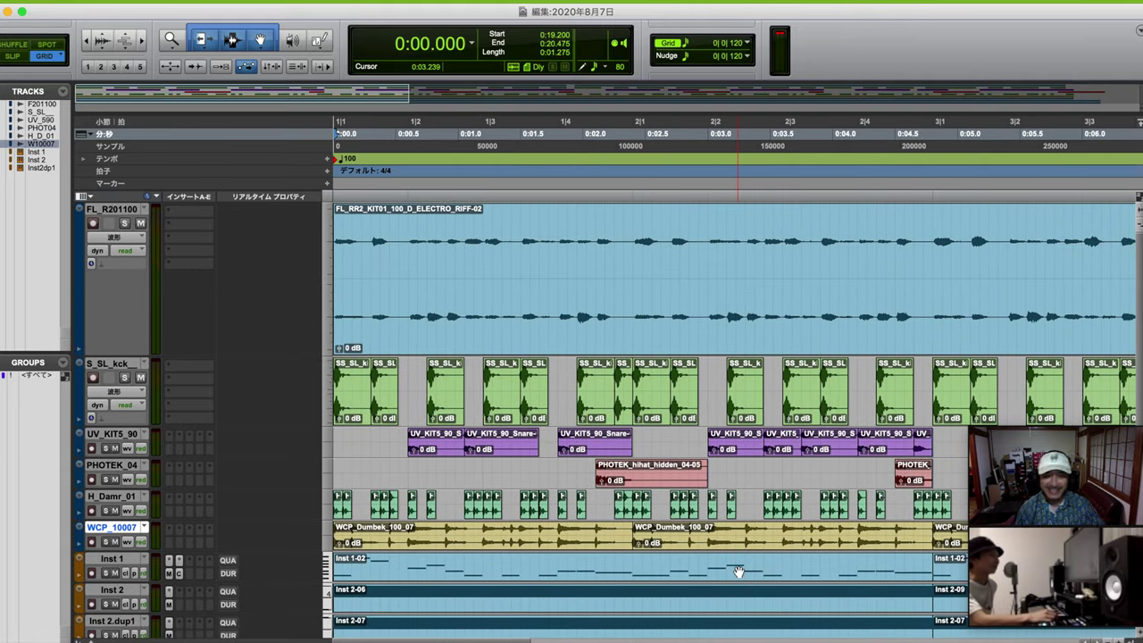